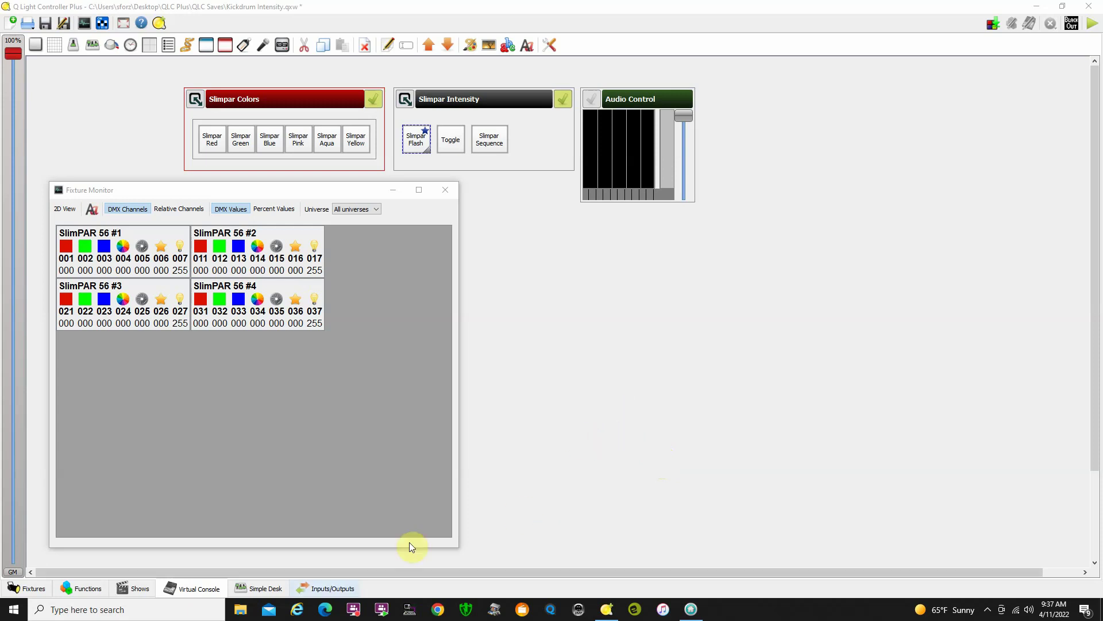
Review the universe input and output mapping, close the fixture monitor, and inspect the SlimPAR 56 #1 fixture details
{"action": "left_click", "coordinate": [328, 588]}
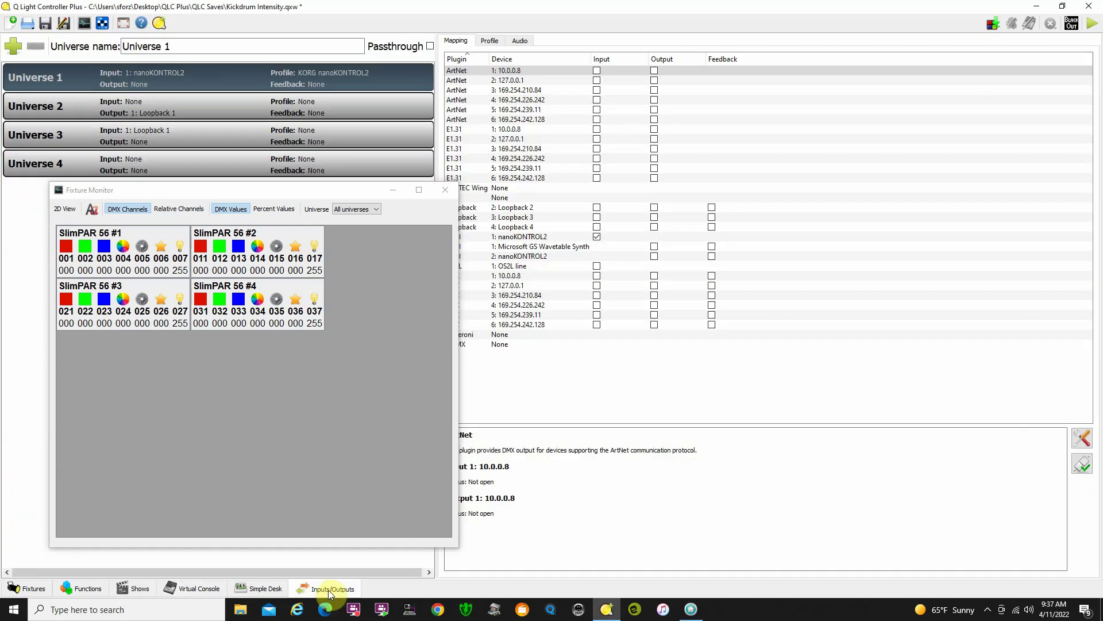
{"action": "left_click", "coordinate": [448, 190]}
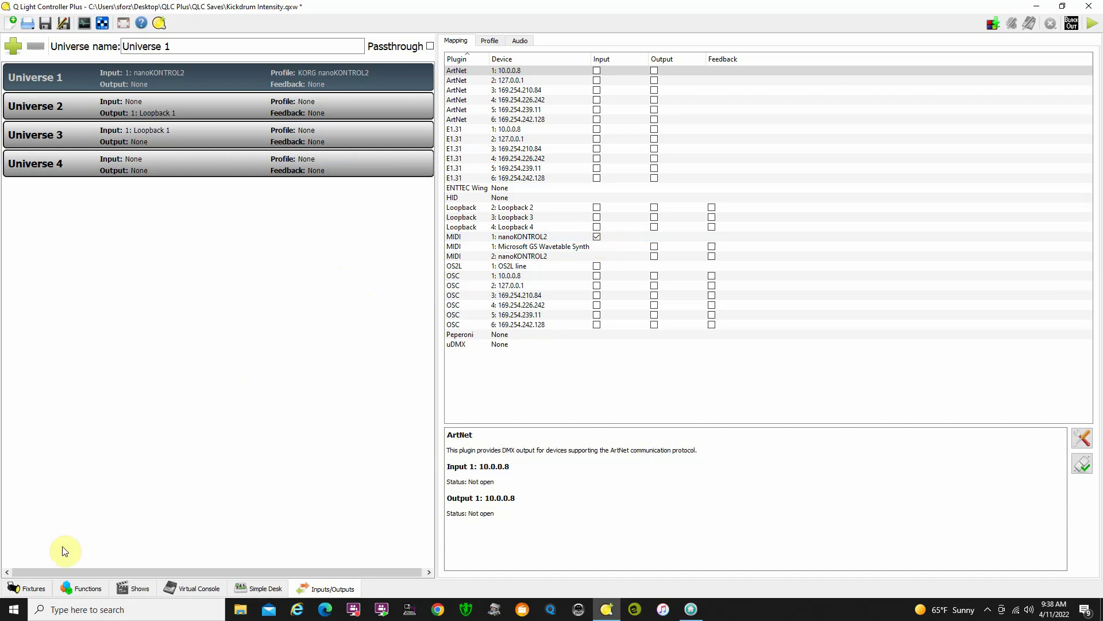
{"action": "left_click", "coordinate": [27, 588]}
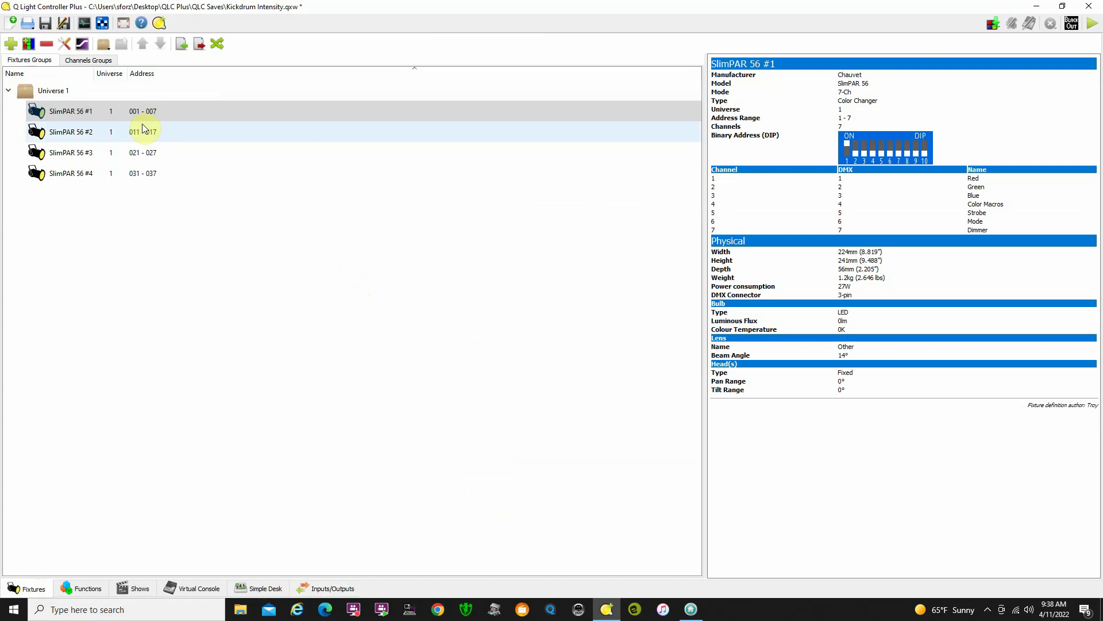
{"action": "left_click", "coordinate": [106, 114]}
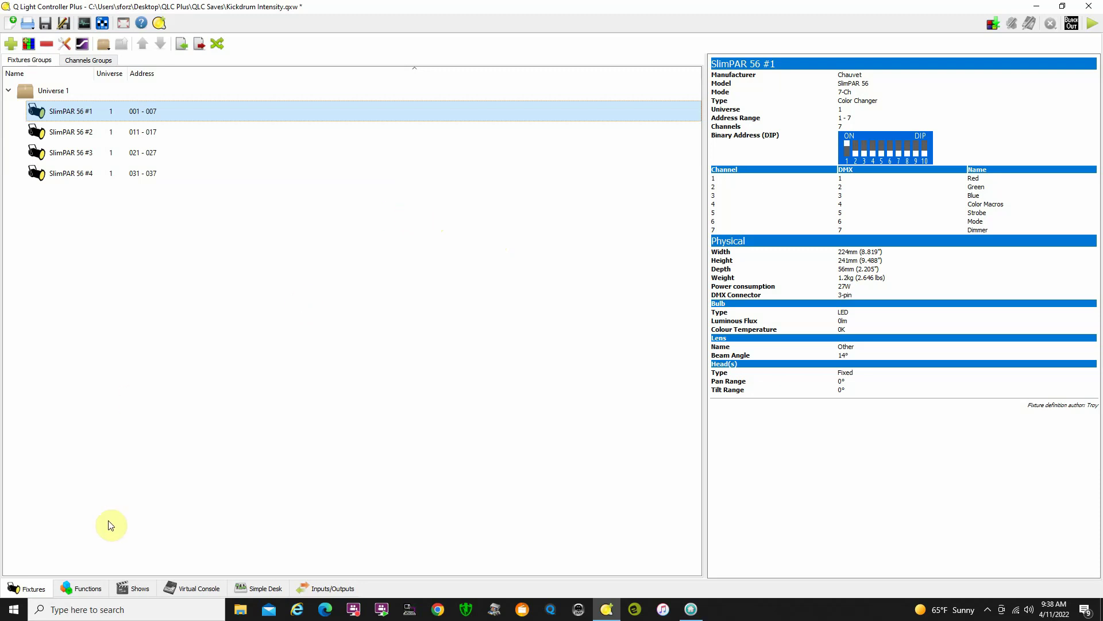
Examine the channel group levels of the Slimpar Aqua, Blue, Green, Pink, Red, Yellow and Slimpar 100% scenes
{"action": "left_click", "coordinate": [86, 587]}
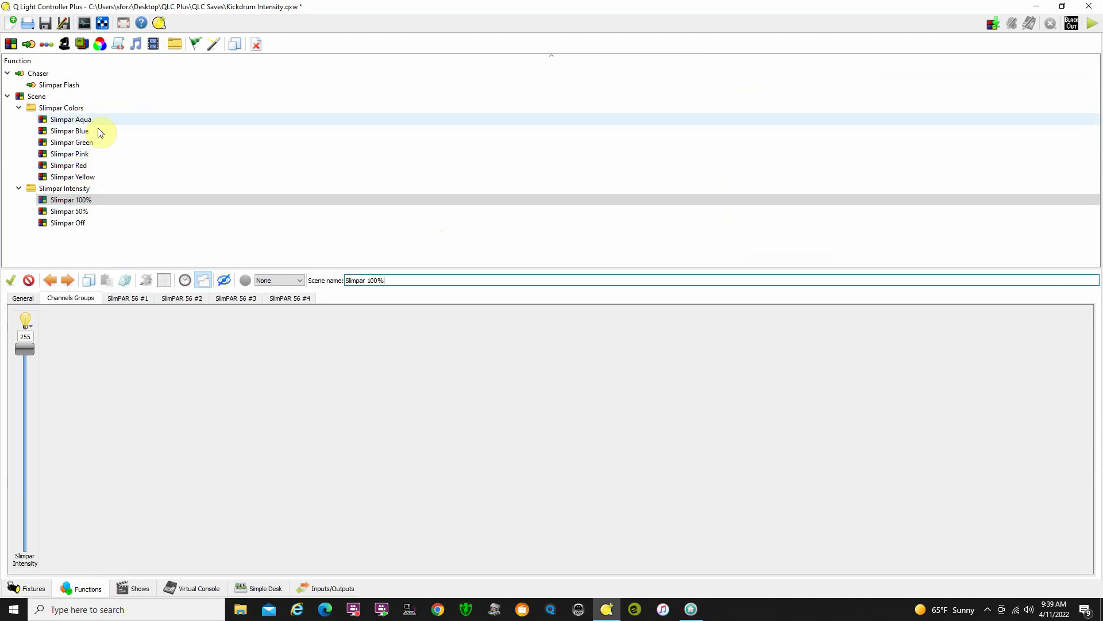
{"action": "left_click", "coordinate": [73, 122]}
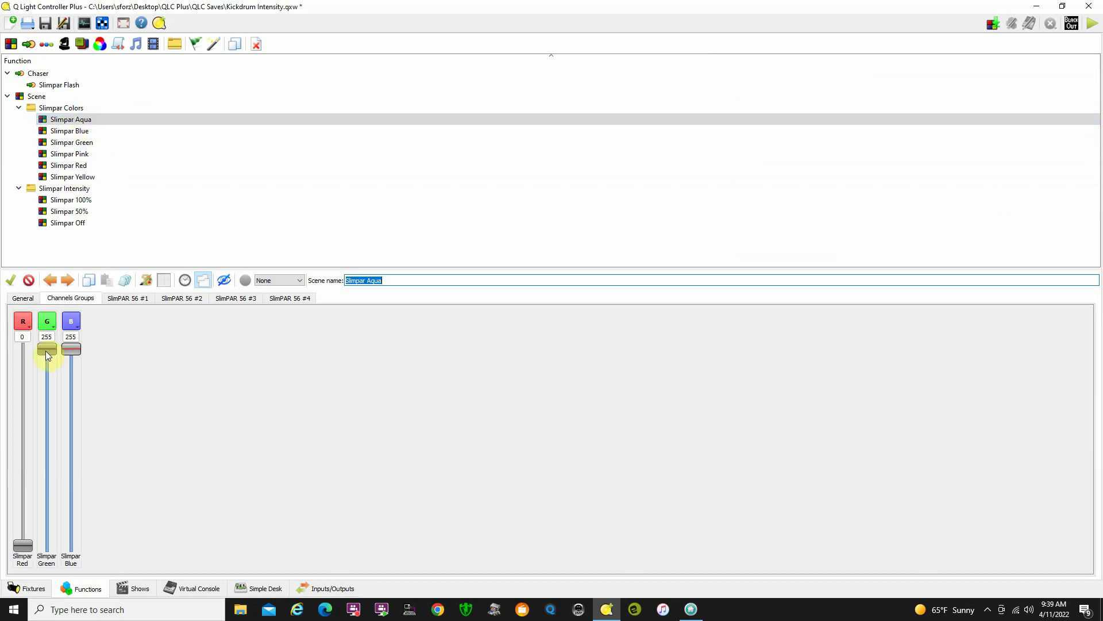
{"action": "left_click", "coordinate": [72, 132]}
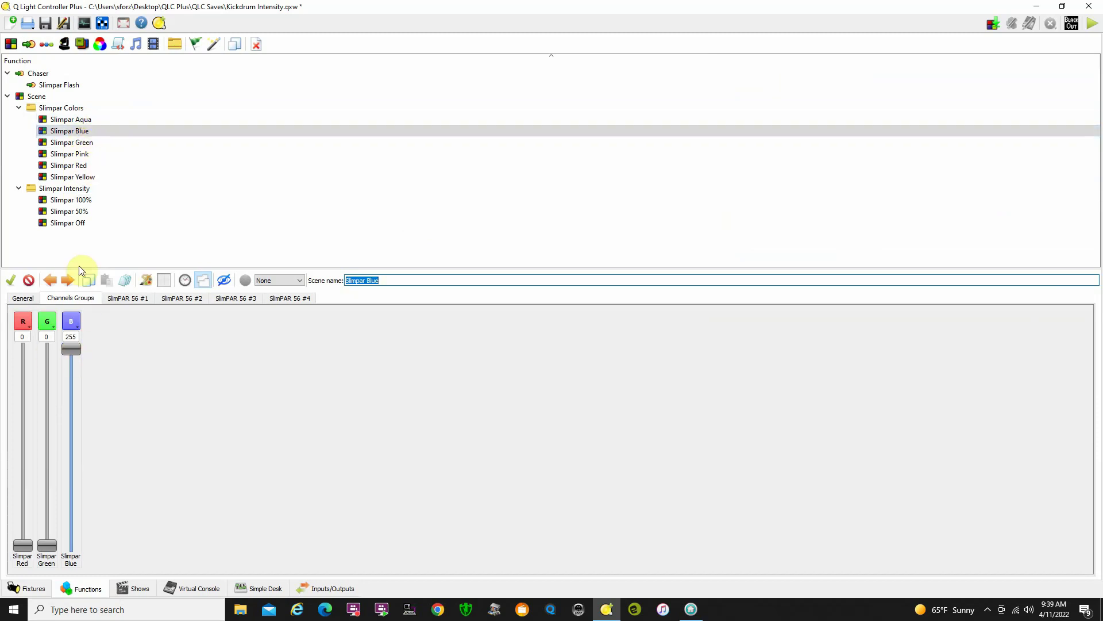
{"action": "left_click", "coordinate": [76, 143]}
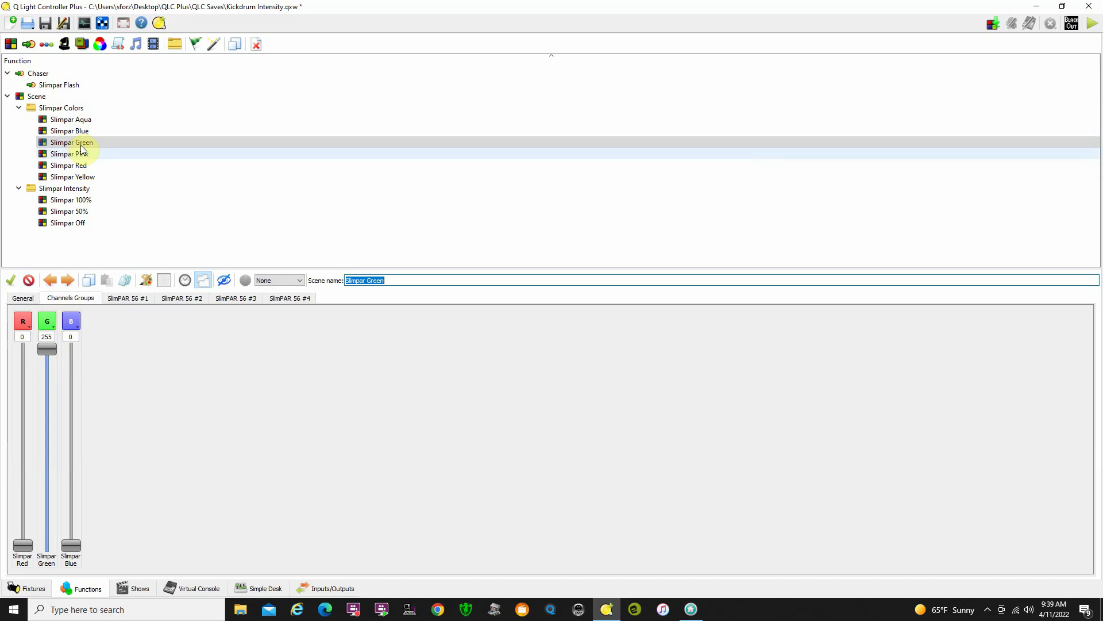
{"action": "left_click", "coordinate": [79, 155]}
{"action": "left_click", "coordinate": [69, 166]}
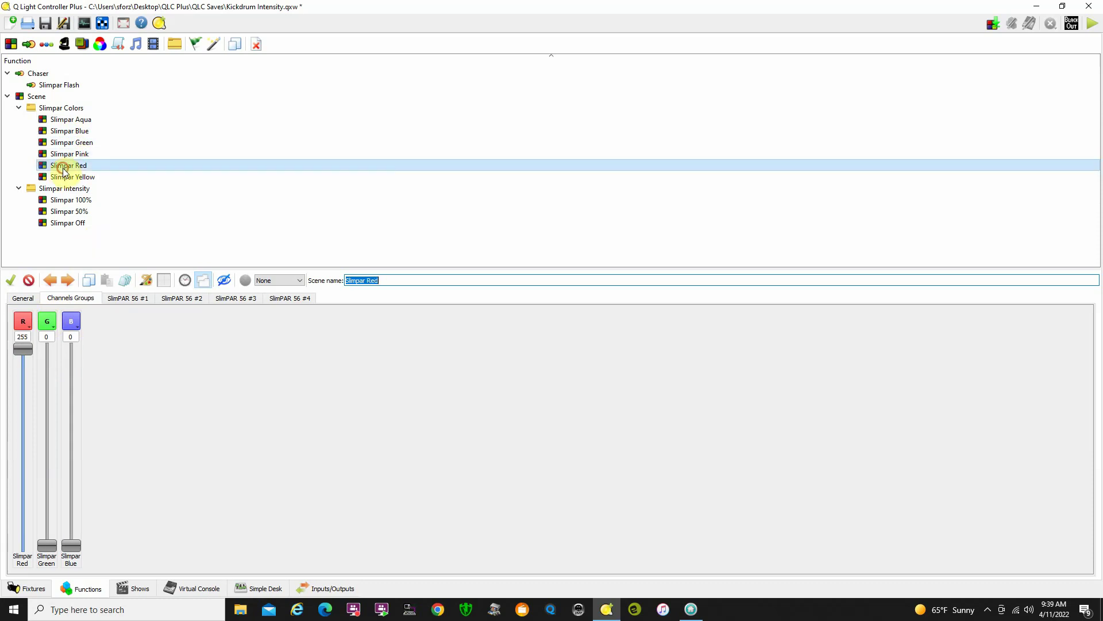
{"action": "left_click", "coordinate": [83, 177]}
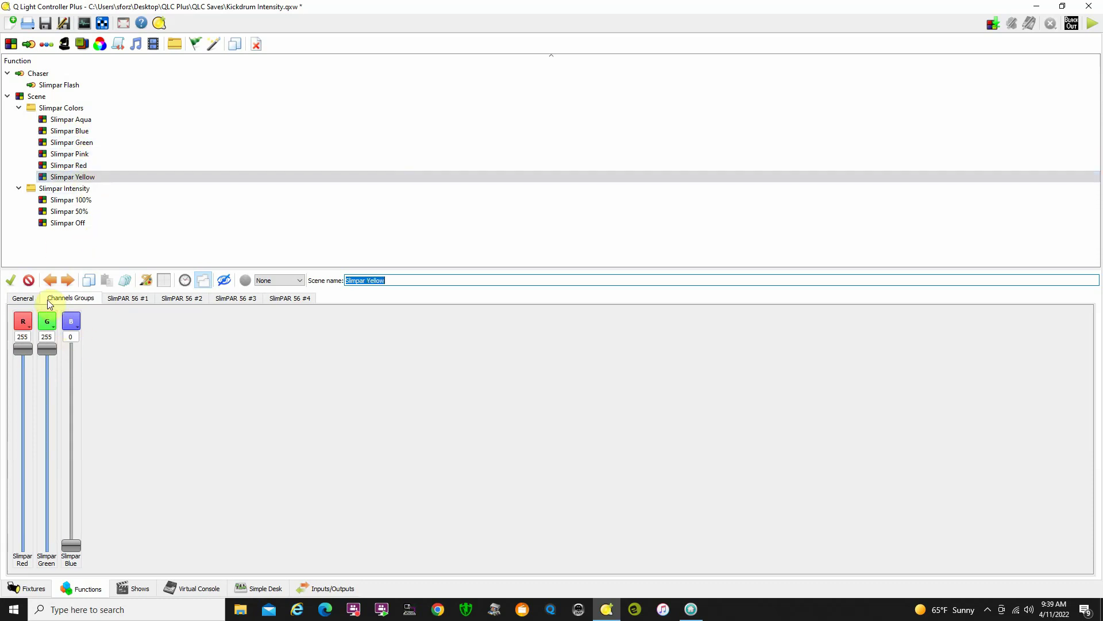
{"action": "left_click", "coordinate": [86, 200]}
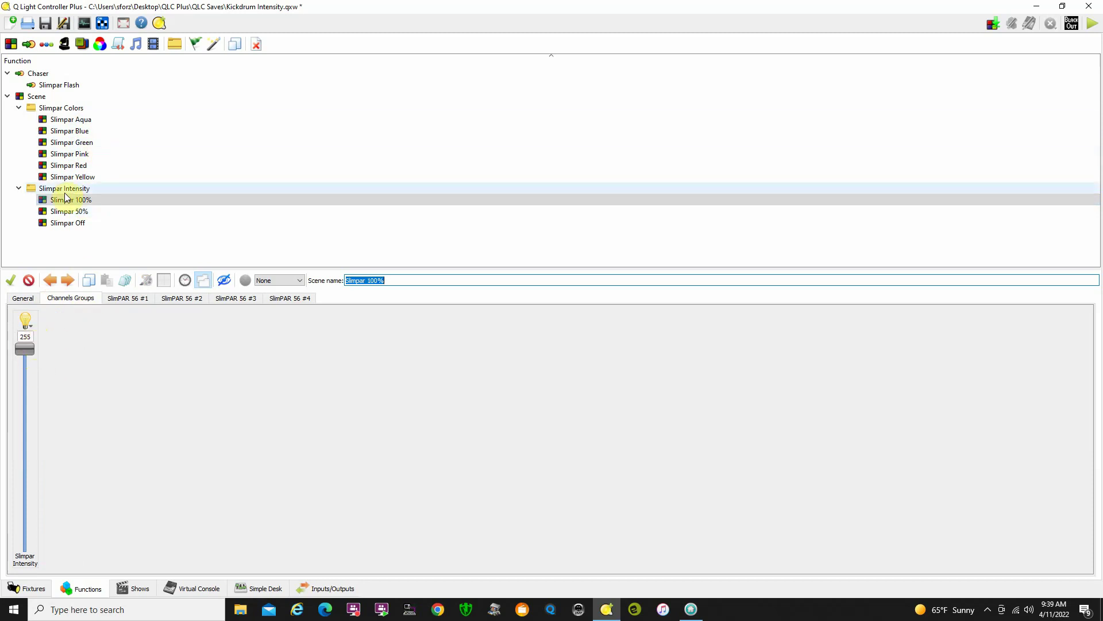
Put the virtual console into operate mode and open the fixture monitor
{"action": "left_click", "coordinate": [197, 585]}
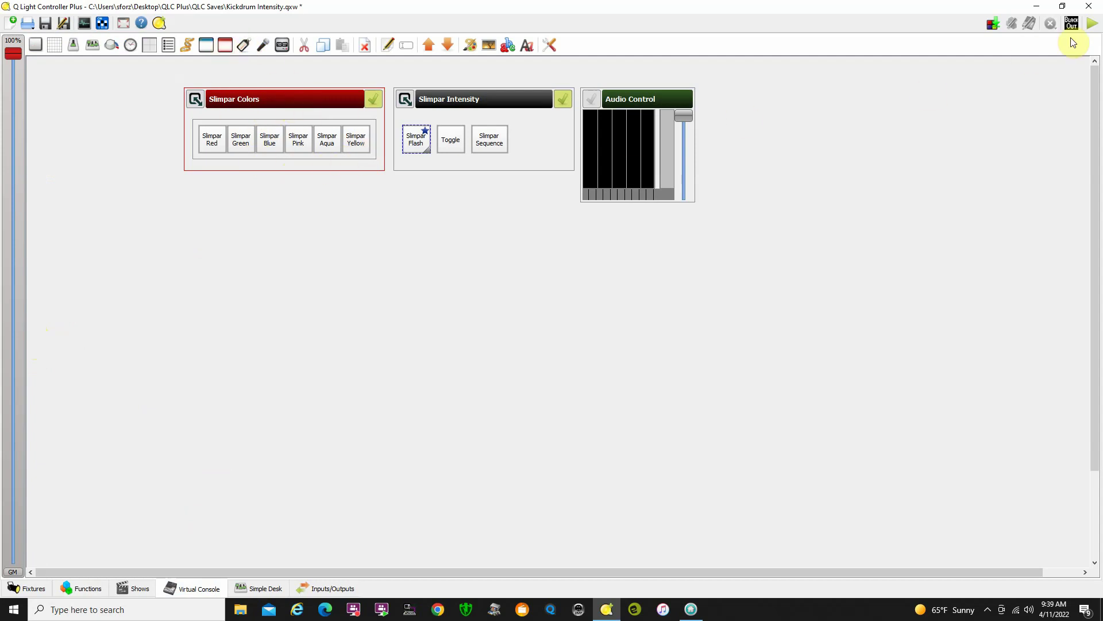
{"action": "left_click", "coordinate": [1093, 23]}
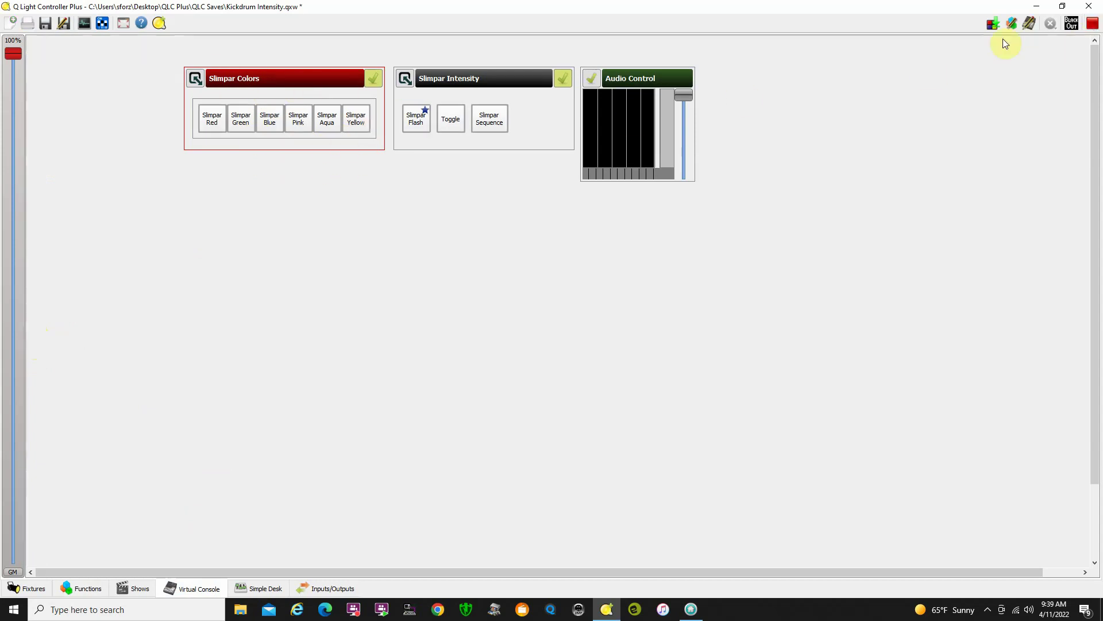
{"action": "left_click", "coordinate": [85, 23]}
Activate the Slimpar Red, Green, Blue, Pink, Aqua and Yellow scenes one after another to check their DMX output
{"action": "left_click", "coordinate": [212, 124]}
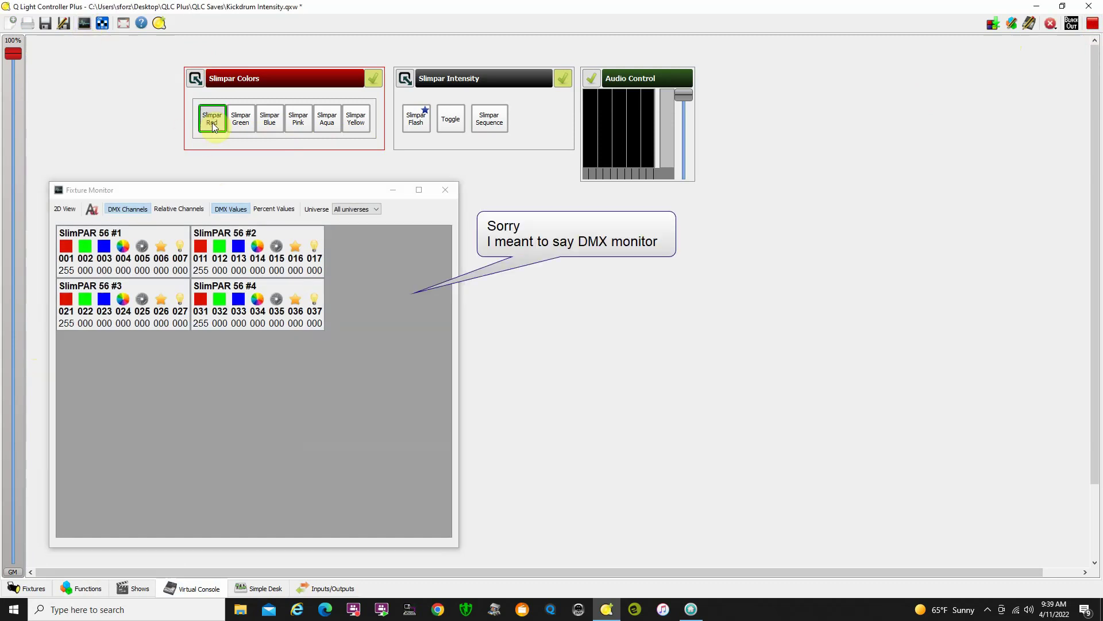
{"action": "left_click", "coordinate": [241, 122]}
{"action": "left_click", "coordinate": [276, 123]}
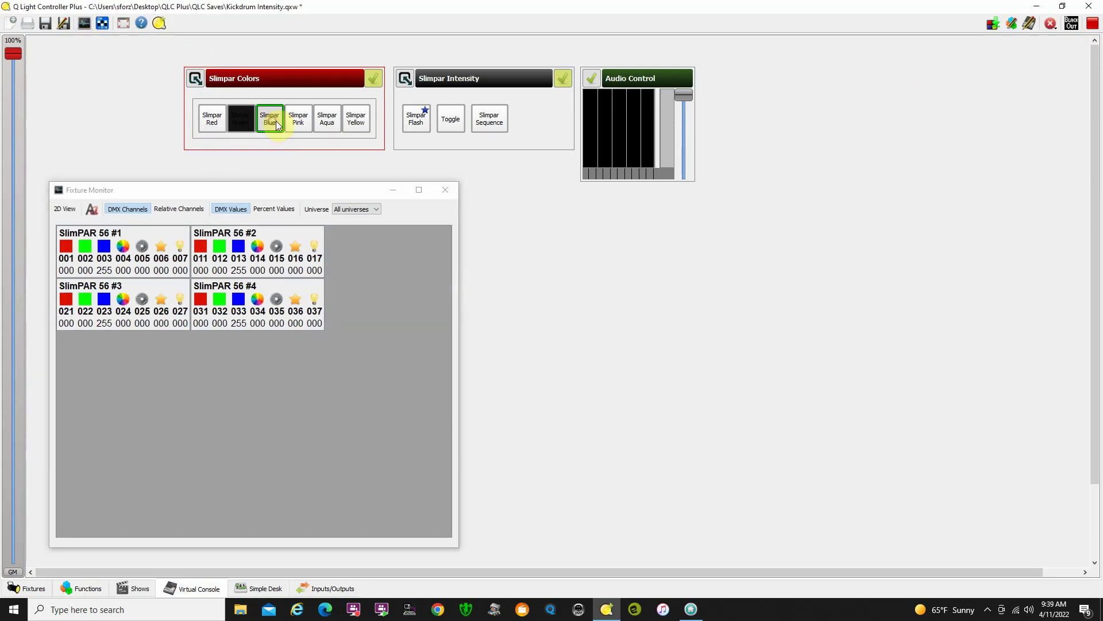
{"action": "left_click", "coordinate": [298, 122]}
{"action": "left_click", "coordinate": [326, 122]}
{"action": "left_click", "coordinate": [355, 122]}
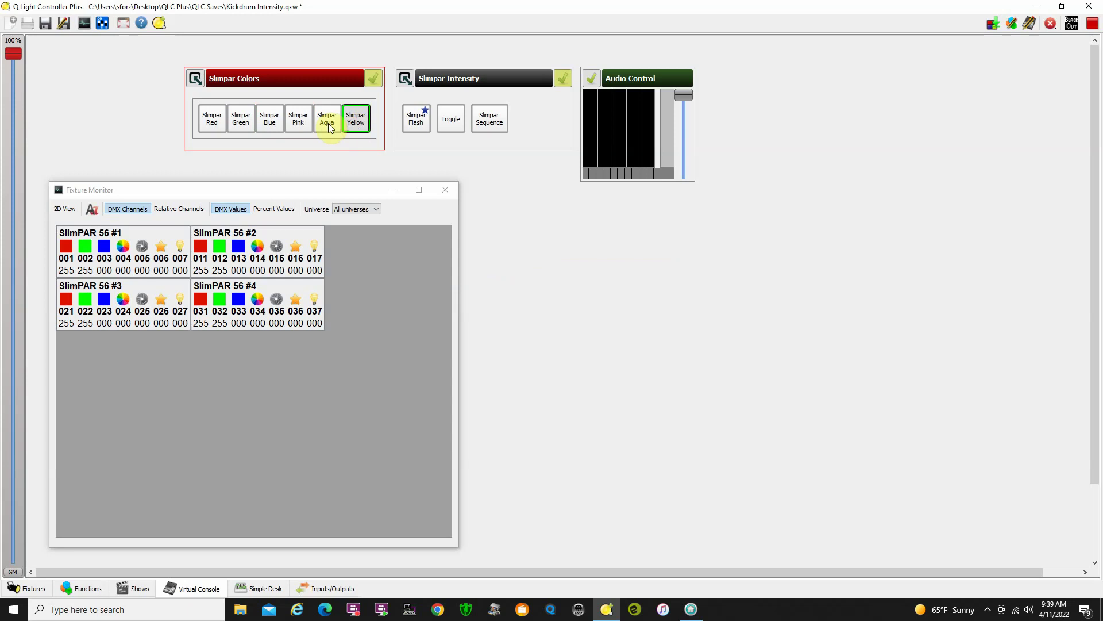
Cycle repeatedly through the Slimpar color scenes in varying order, finishing by switching Slimpar Red on and off
{"action": "left_click", "coordinate": [213, 123]}
{"action": "left_click", "coordinate": [240, 123]}
{"action": "left_click", "coordinate": [274, 126]}
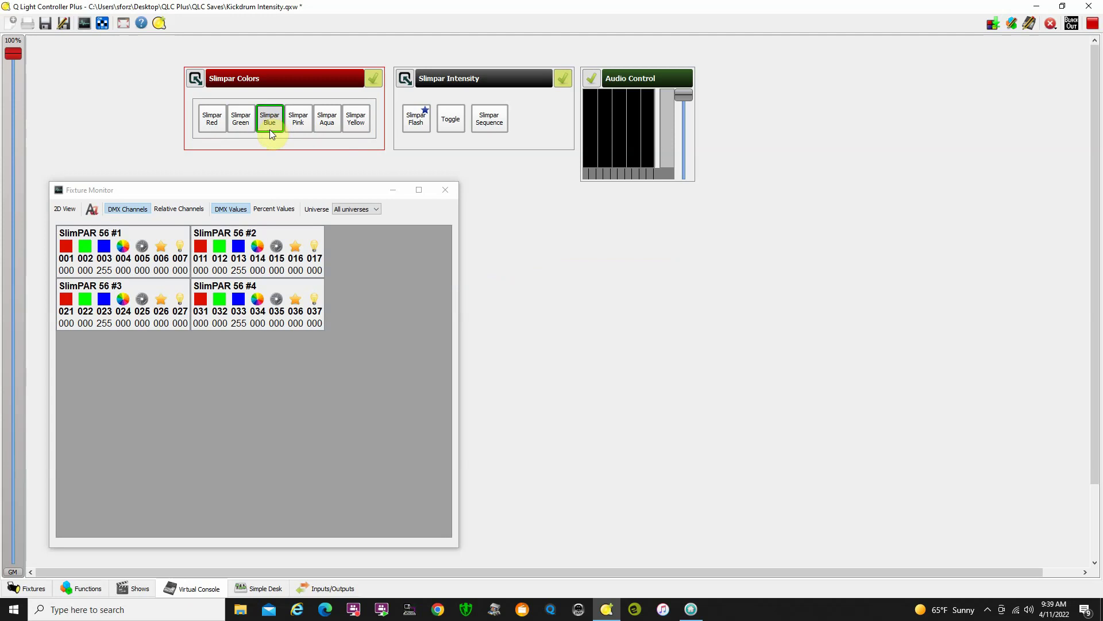
{"action": "left_click", "coordinate": [298, 122]}
{"action": "left_click", "coordinate": [327, 122]}
{"action": "left_click", "coordinate": [356, 123]}
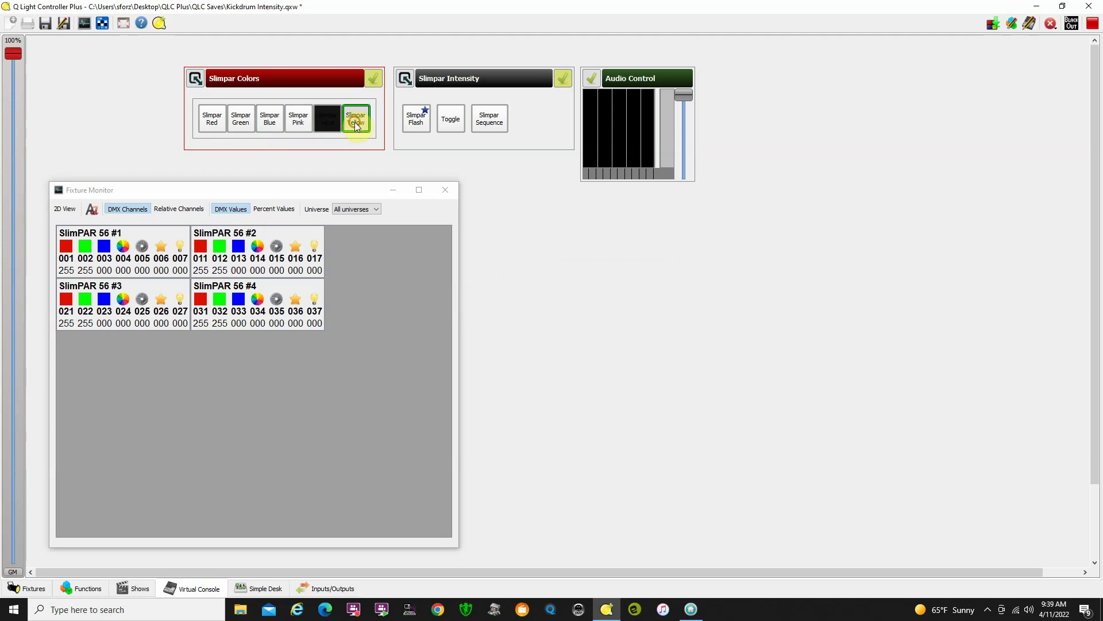
{"action": "left_click", "coordinate": [213, 121]}
{"action": "left_click", "coordinate": [241, 122]}
{"action": "left_click", "coordinate": [294, 124]}
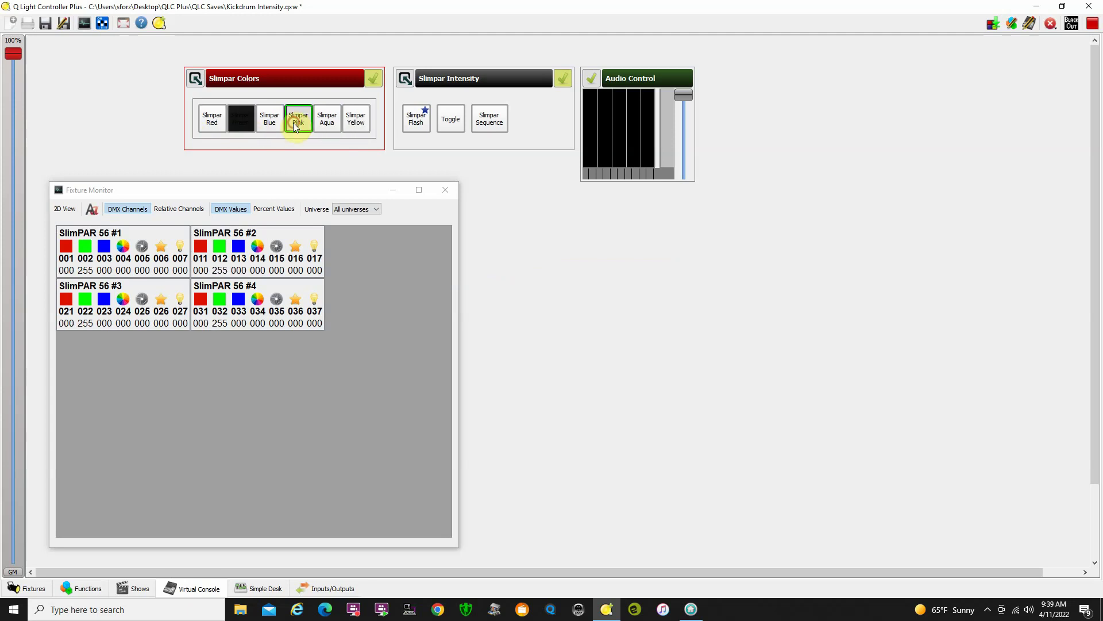
{"action": "left_click", "coordinate": [211, 120]}
{"action": "left_click", "coordinate": [237, 121]}
{"action": "left_click", "coordinate": [356, 124]}
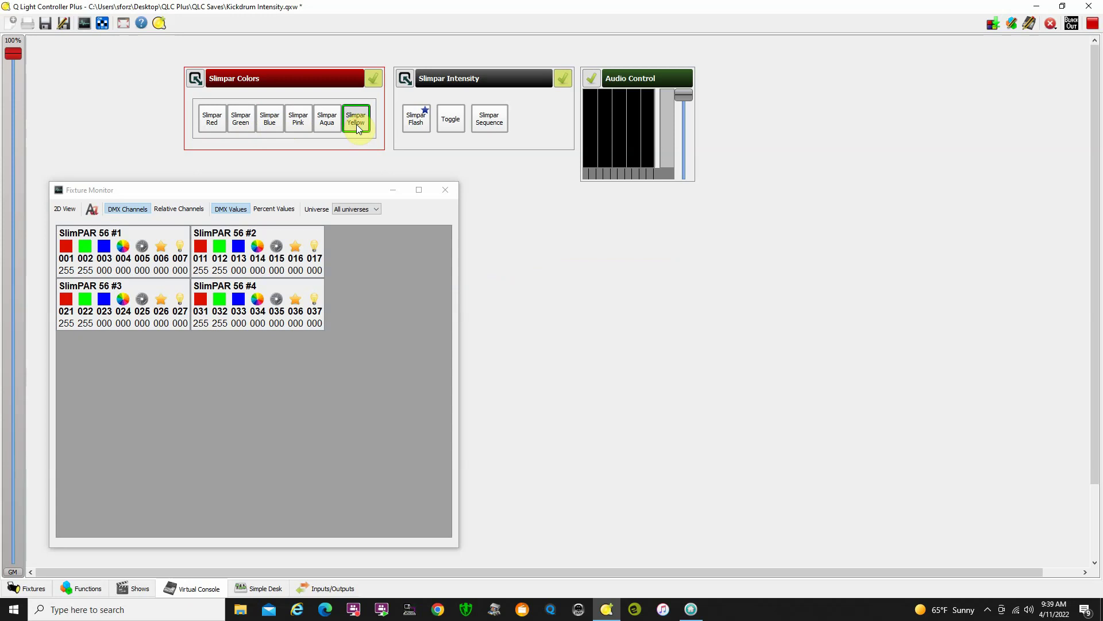
{"action": "left_click", "coordinate": [219, 122]}
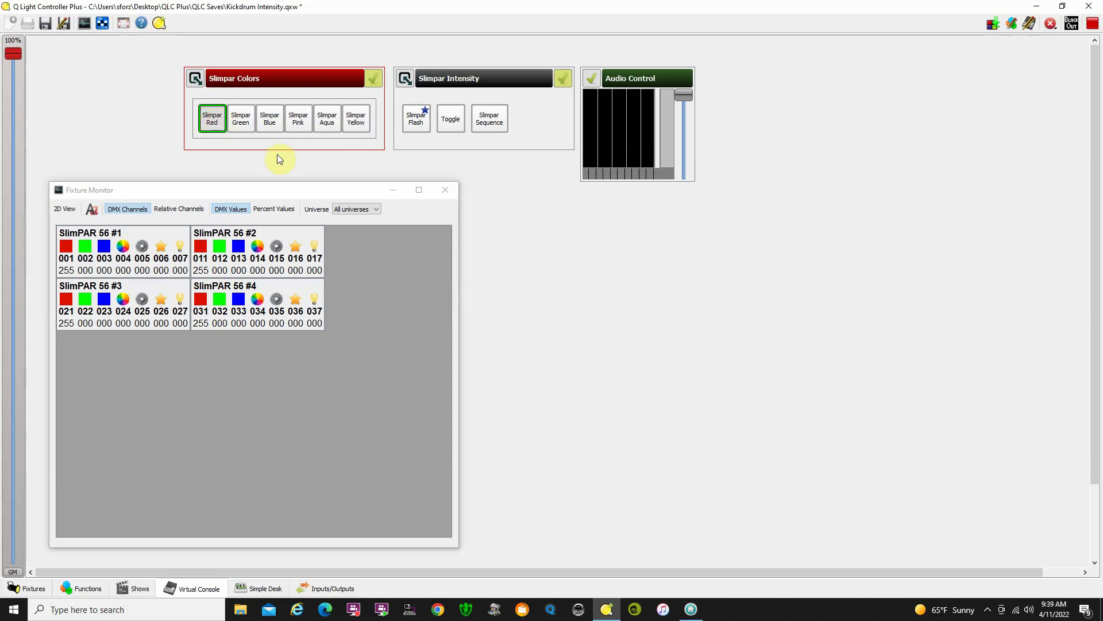
{"action": "left_click", "coordinate": [213, 127]}
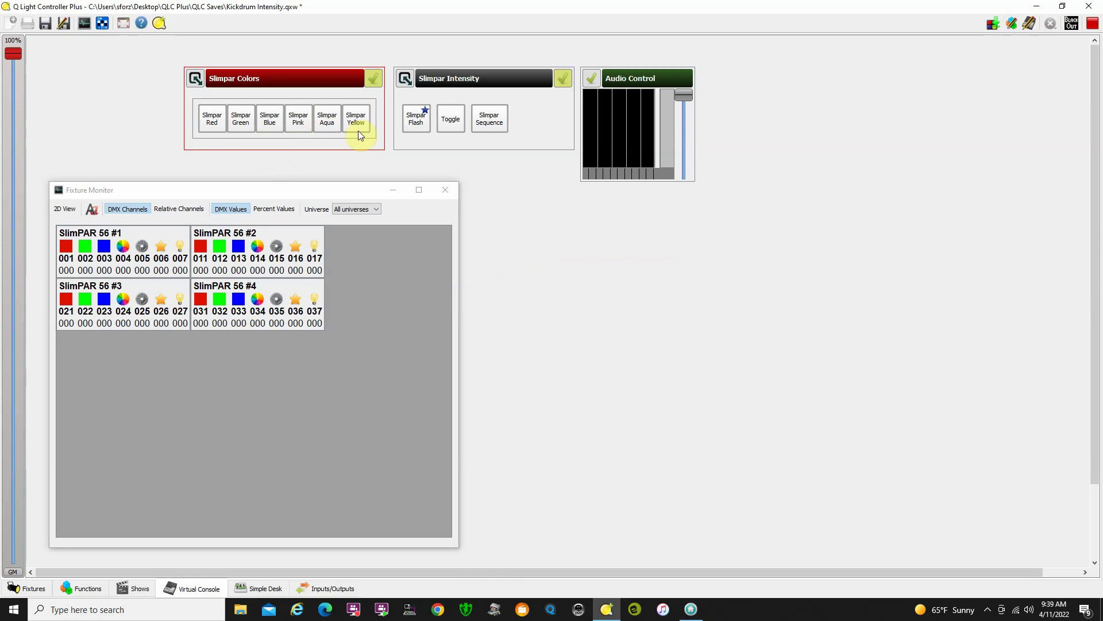
Return to design mode and assign the Slimpar 100% scene from the Slimpar Intensity folder to the Slimpar Flash button
{"action": "left_click", "coordinate": [1092, 25]}
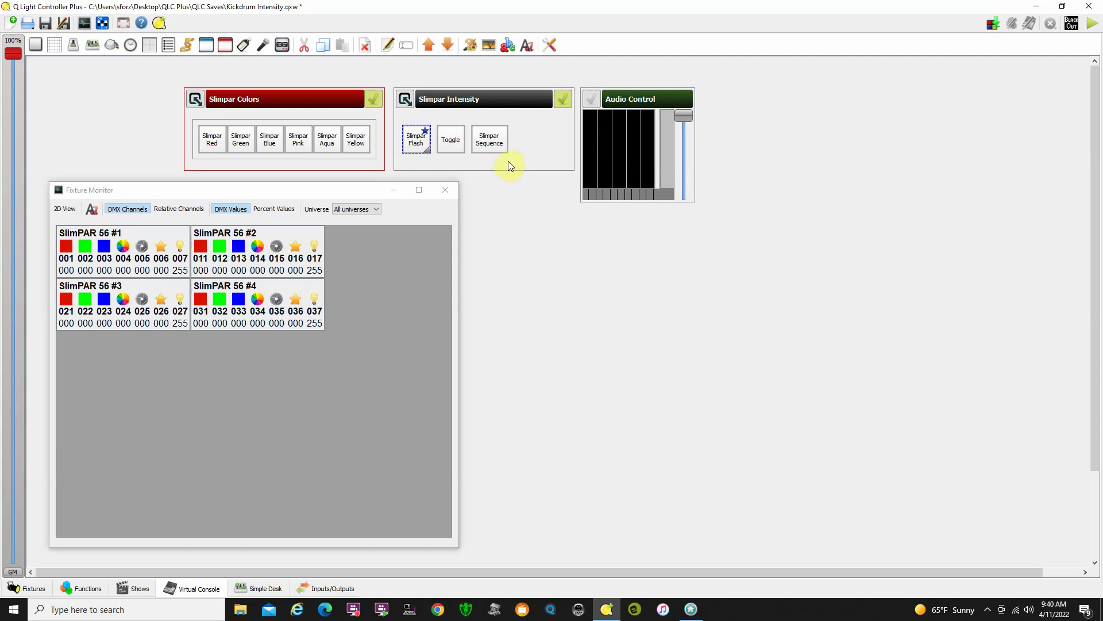
{"action": "left_click", "coordinate": [417, 141]}
{"action": "double_click", "coordinate": [416, 142]}
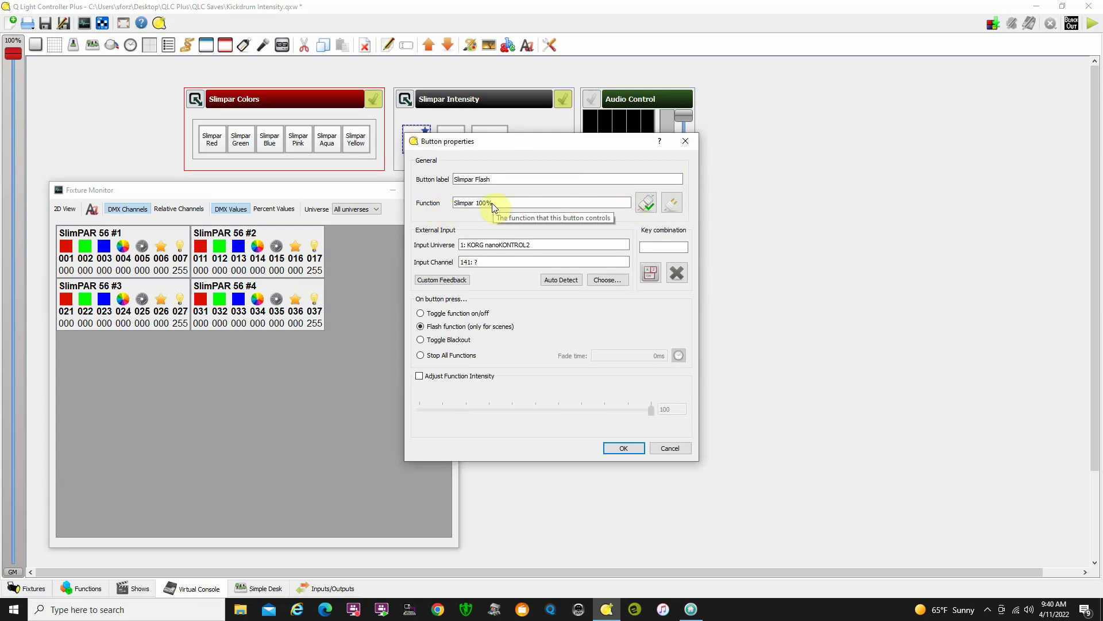
{"action": "left_click", "coordinate": [647, 202]}
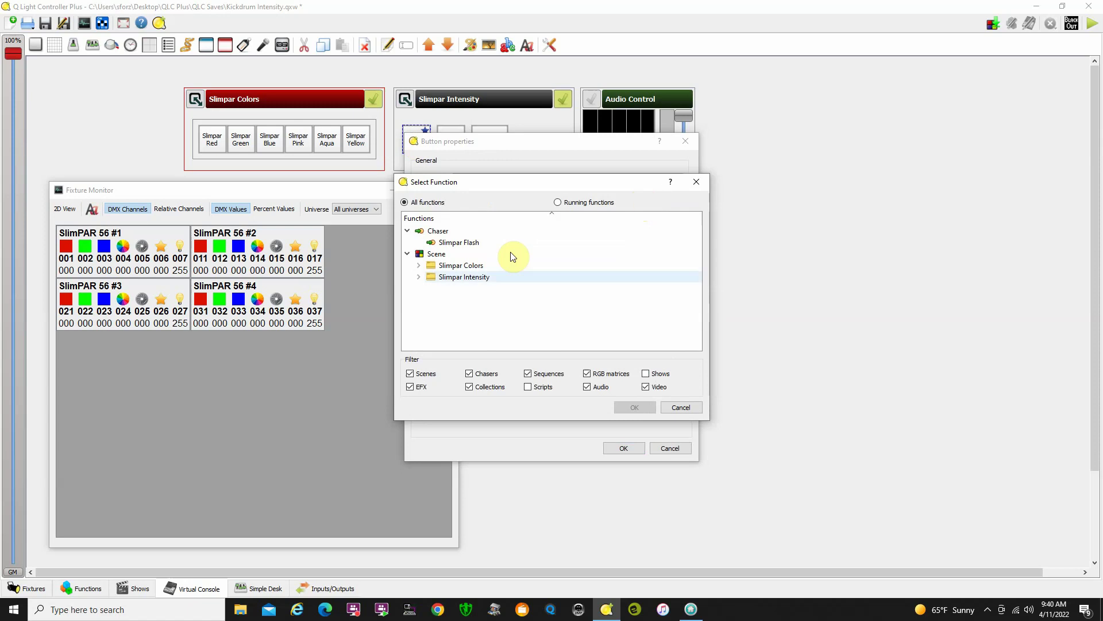
{"action": "left_click", "coordinate": [423, 275]}
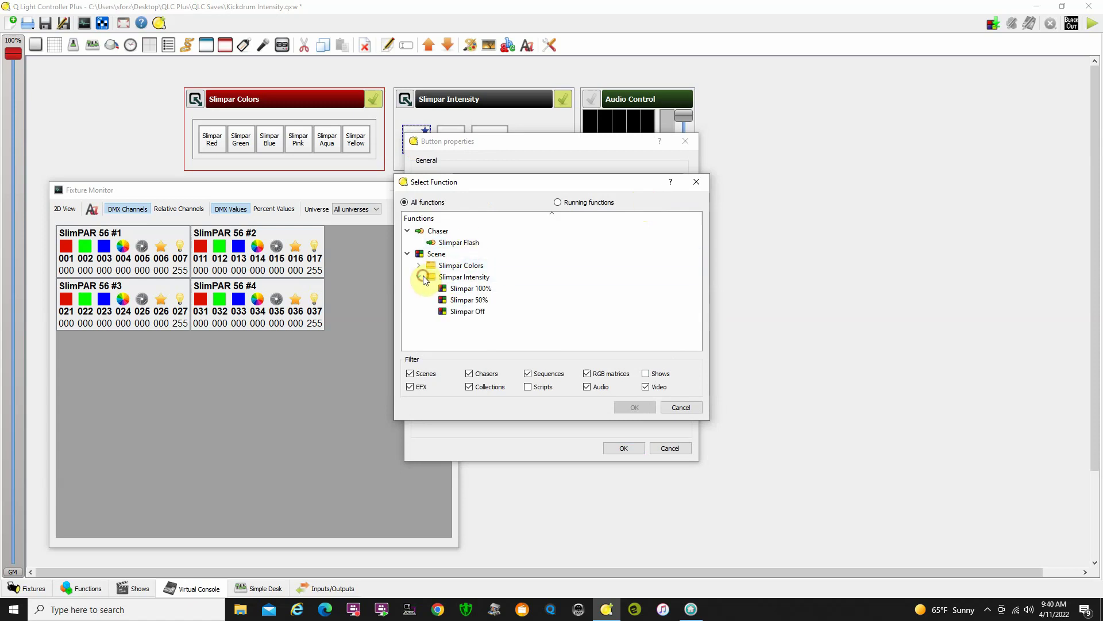
{"action": "left_click", "coordinate": [471, 289]}
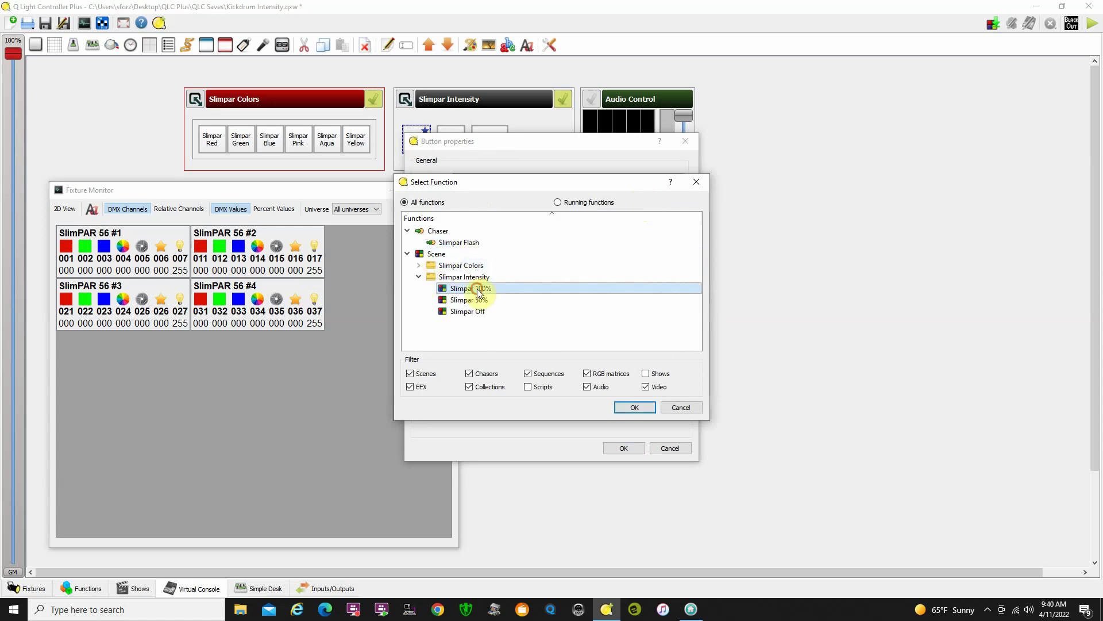
{"action": "left_click", "coordinate": [632, 406]}
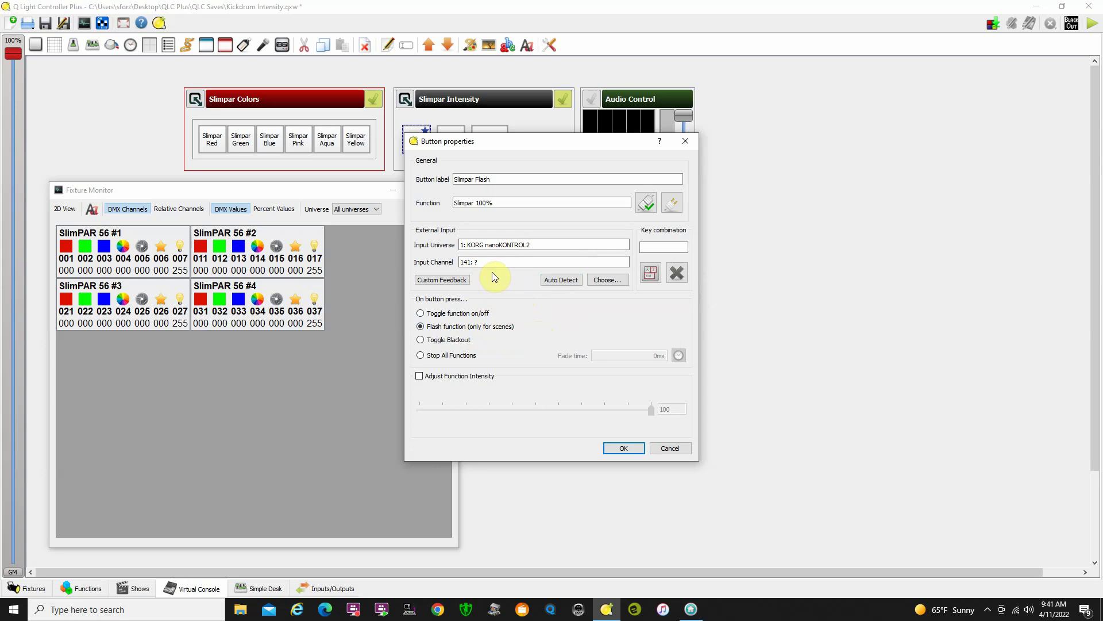
{"action": "left_click", "coordinate": [626, 448]}
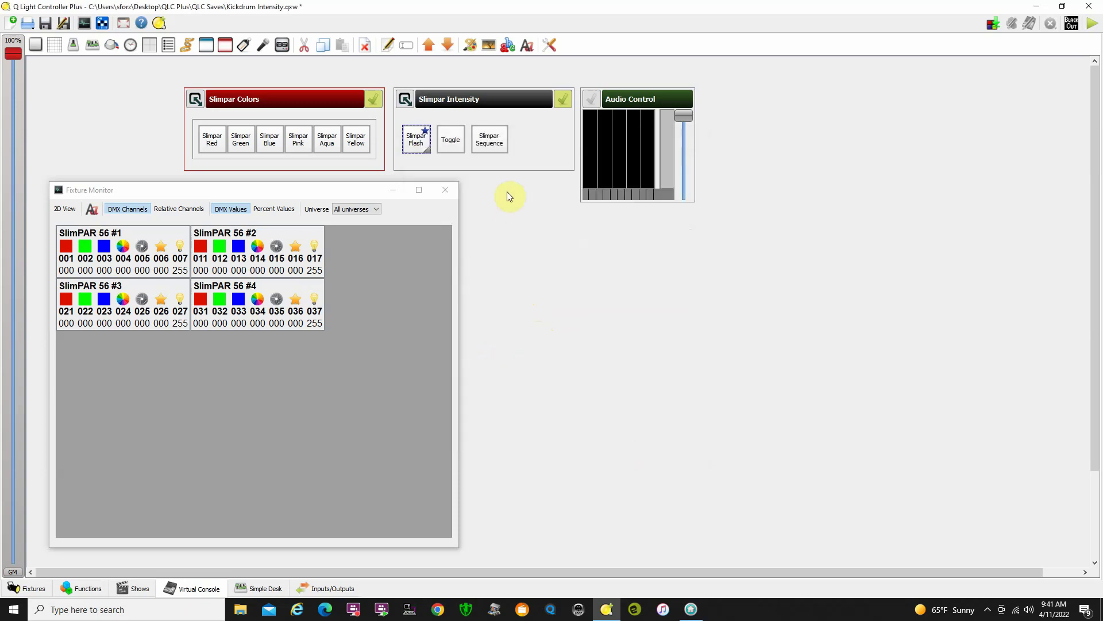
Test the Slimpar Flash button repeatedly in operate mode with the Slimpar Pink scene active
{"action": "left_click", "coordinate": [1092, 23]}
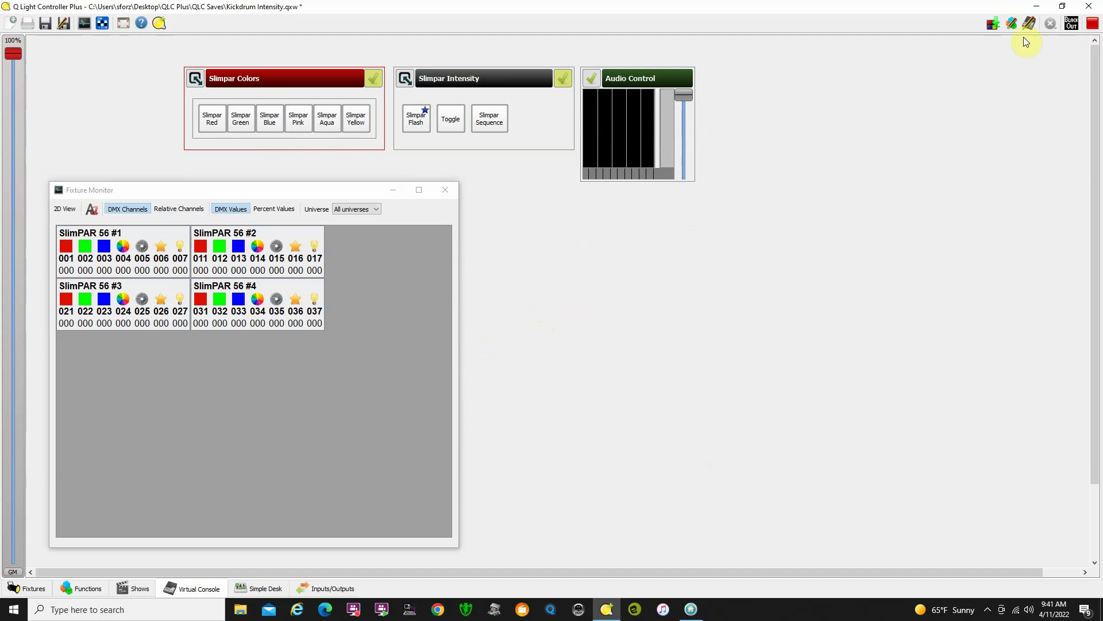
{"action": "left_click", "coordinate": [298, 125]}
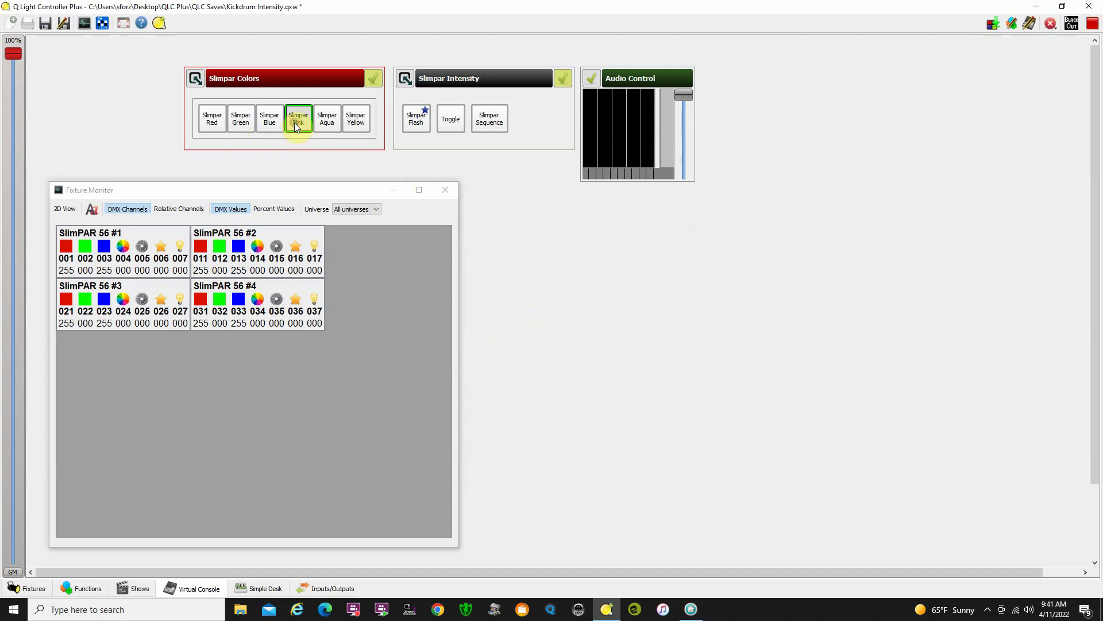
{"action": "left_click", "coordinate": [420, 124]}
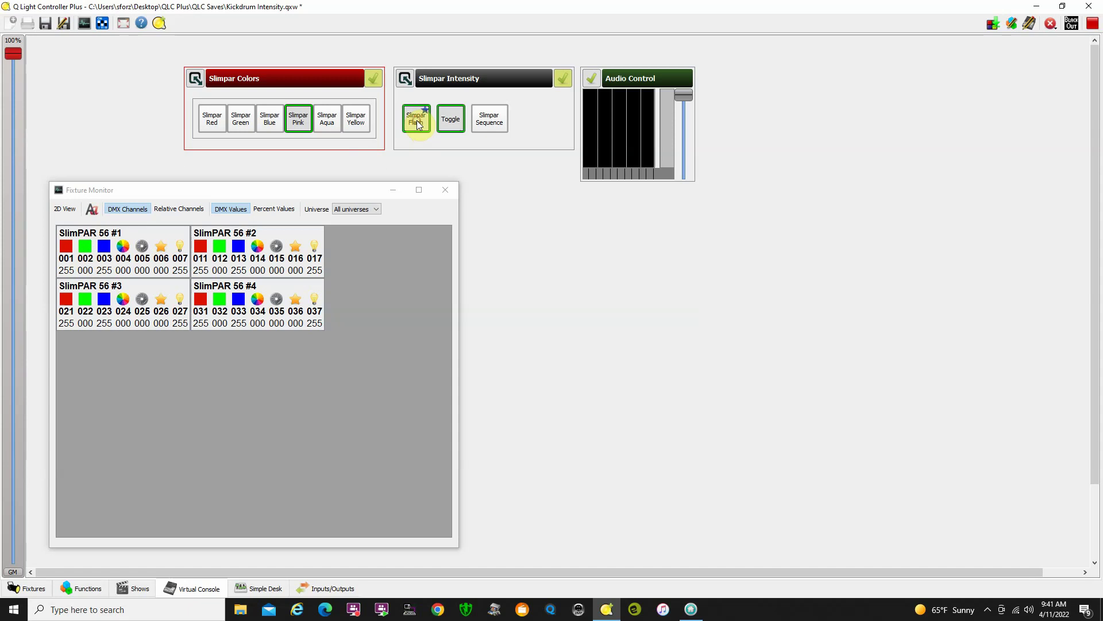
{"action": "left_click", "coordinate": [420, 125]}
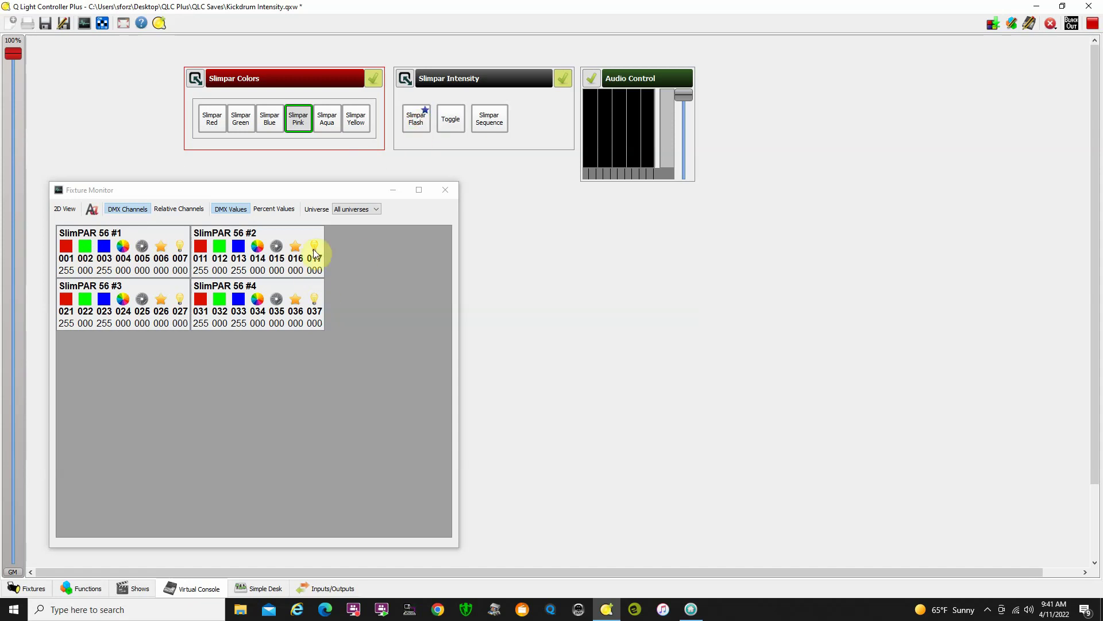
{"action": "left_click", "coordinate": [419, 123]}
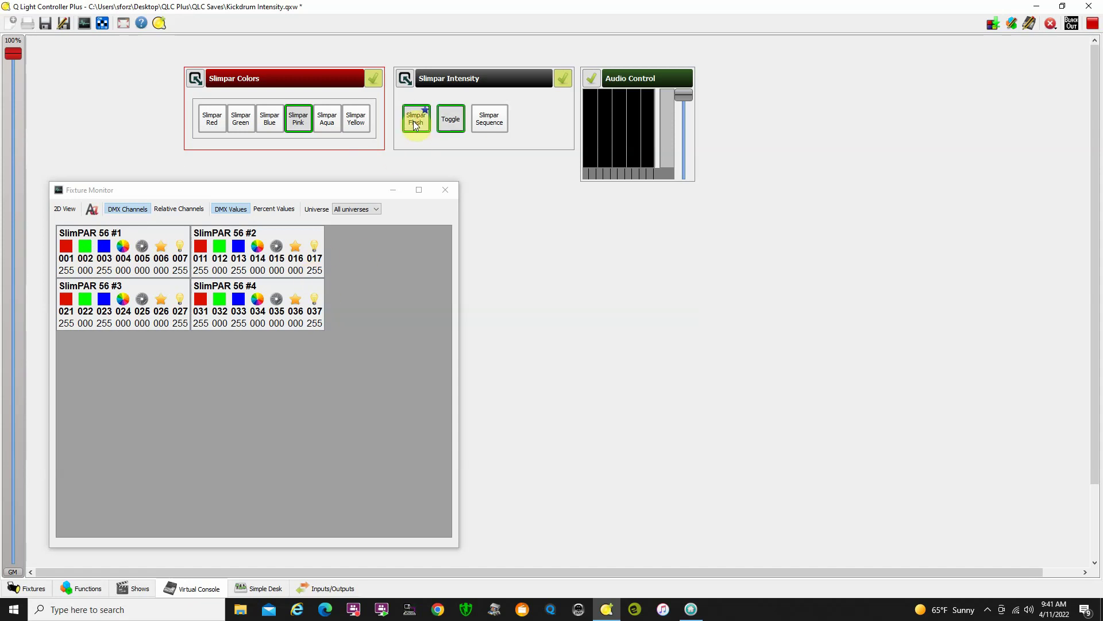
{"action": "left_click", "coordinate": [416, 124]}
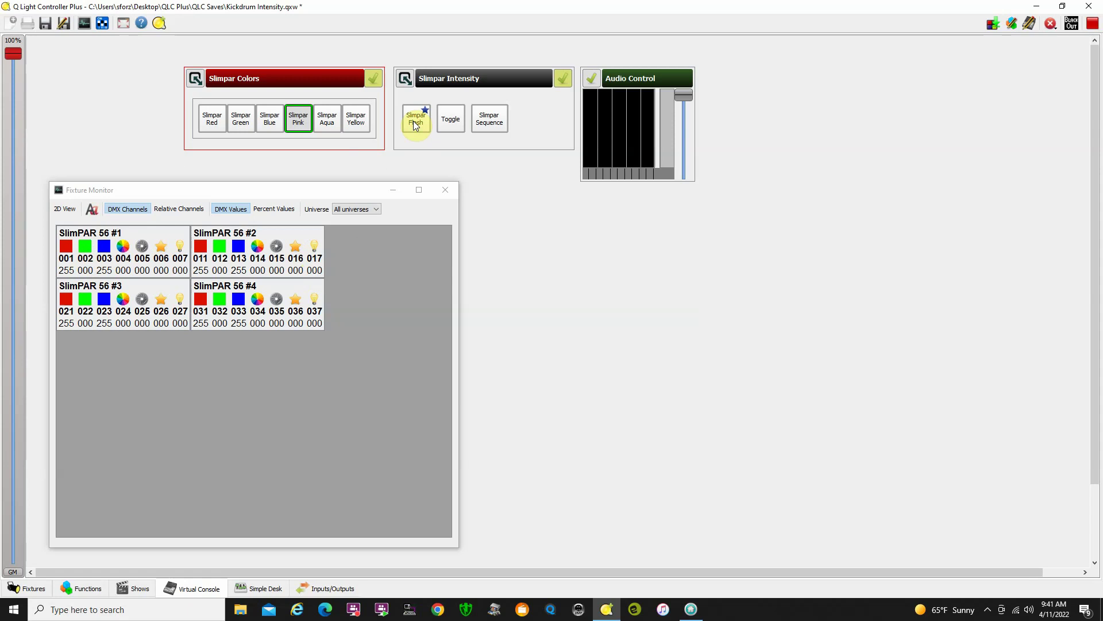
Retest the Slimpar Flash button over the Slimpar Pink scene and switch Slimpar Pink off
{"action": "left_click", "coordinate": [414, 122]}
{"action": "left_click", "coordinate": [414, 123]}
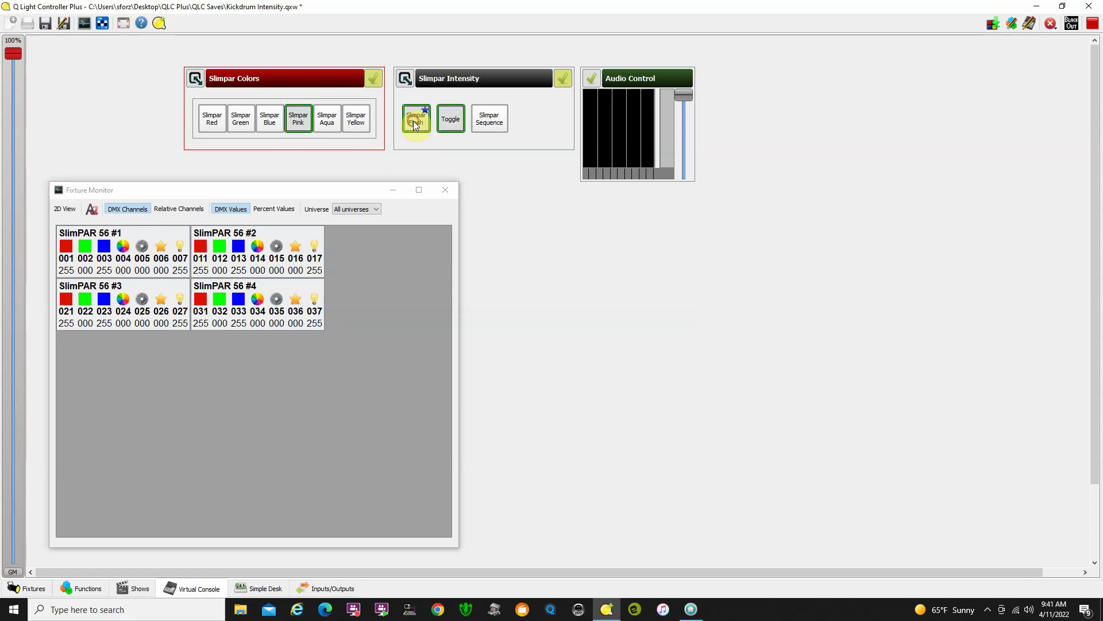
{"action": "left_click", "coordinate": [412, 122]}
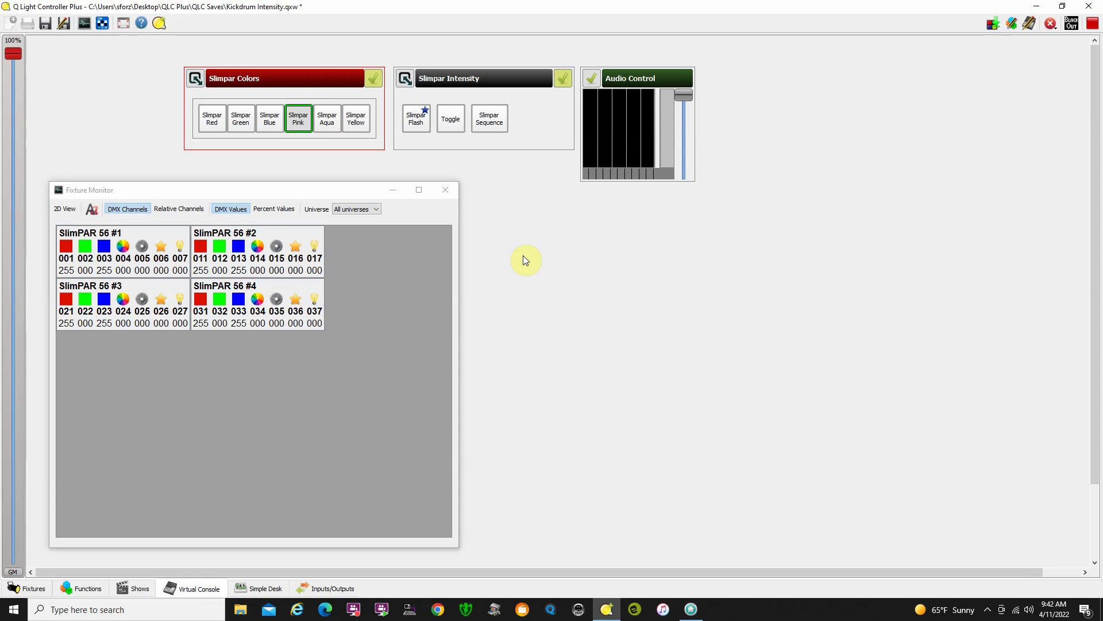
{"action": "left_click", "coordinate": [296, 124]}
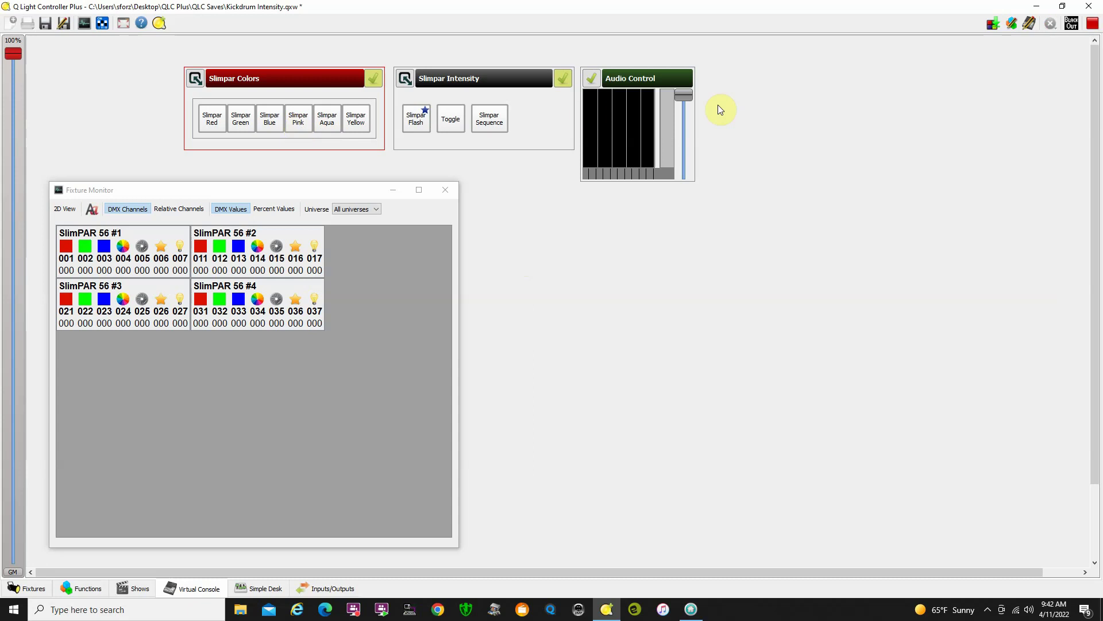
Return to design mode and open the Slimpar Flash chaser in the function list, moving the Fixture Monitor clear of the scenes
{"action": "left_click", "coordinate": [1092, 23]}
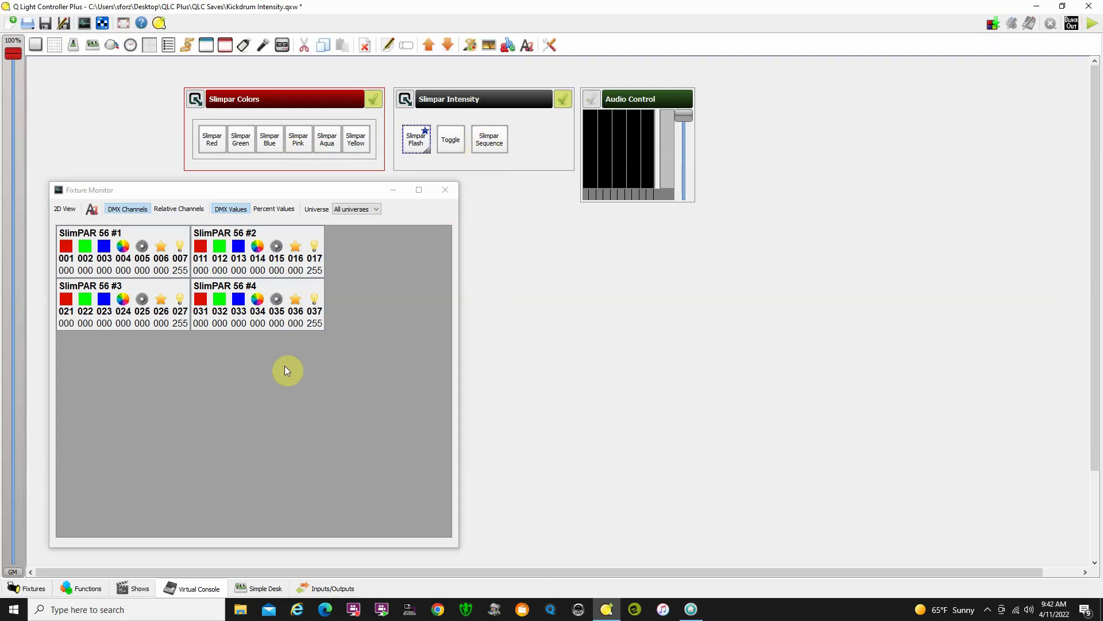
{"action": "left_click", "coordinate": [82, 587]}
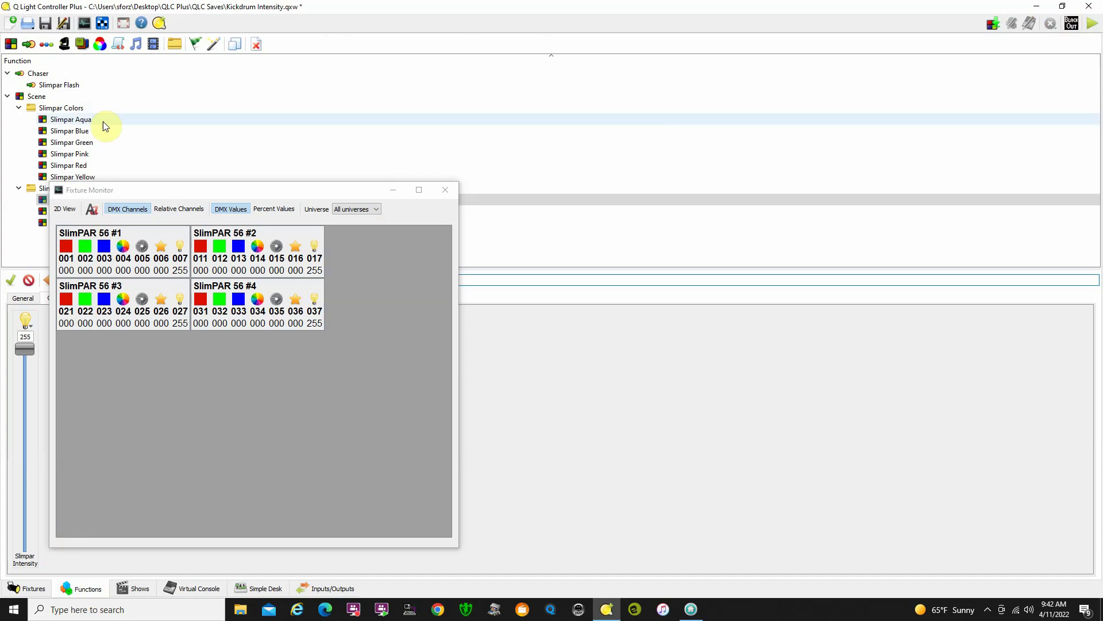
{"action": "left_click", "coordinate": [63, 87]}
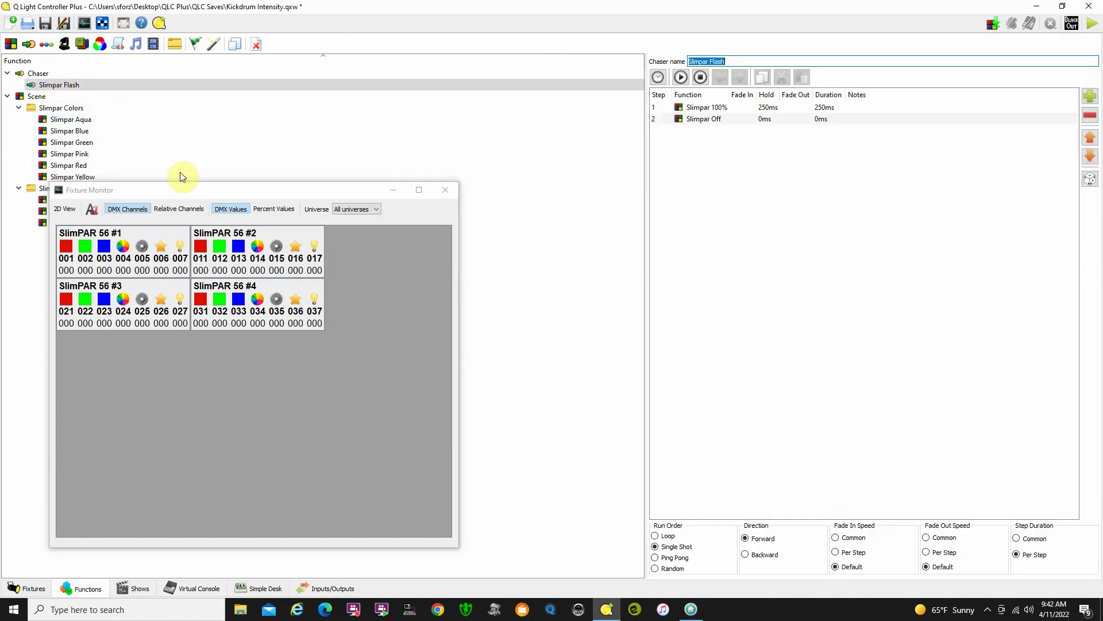
{"action": "left_click_drag", "start_coordinate": [318, 197], "coordinate": [304, 246]}
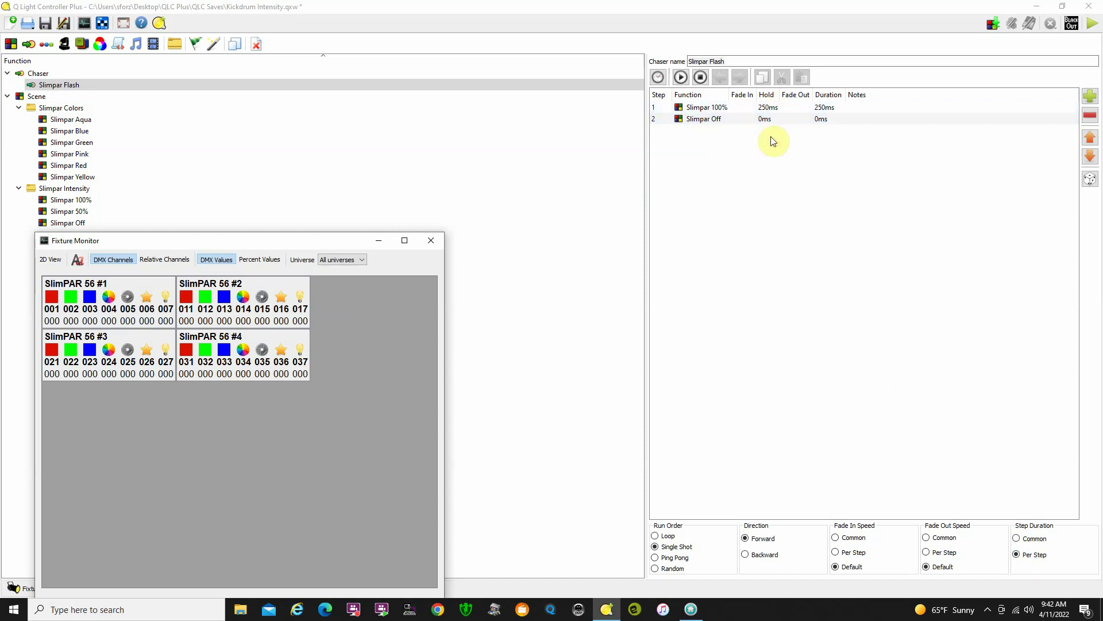
Review the hold times of the Slimpar 100% and Slimpar Off steps in the Slimpar Flash chaser
{"action": "left_click", "coordinate": [658, 77]}
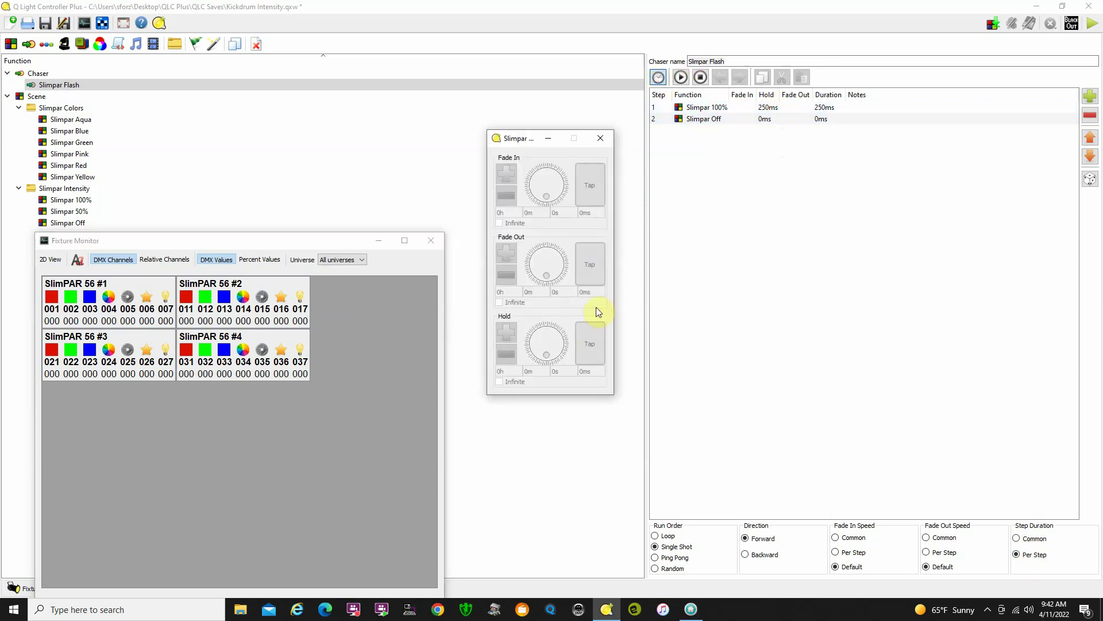
{"action": "left_click", "coordinate": [718, 107]}
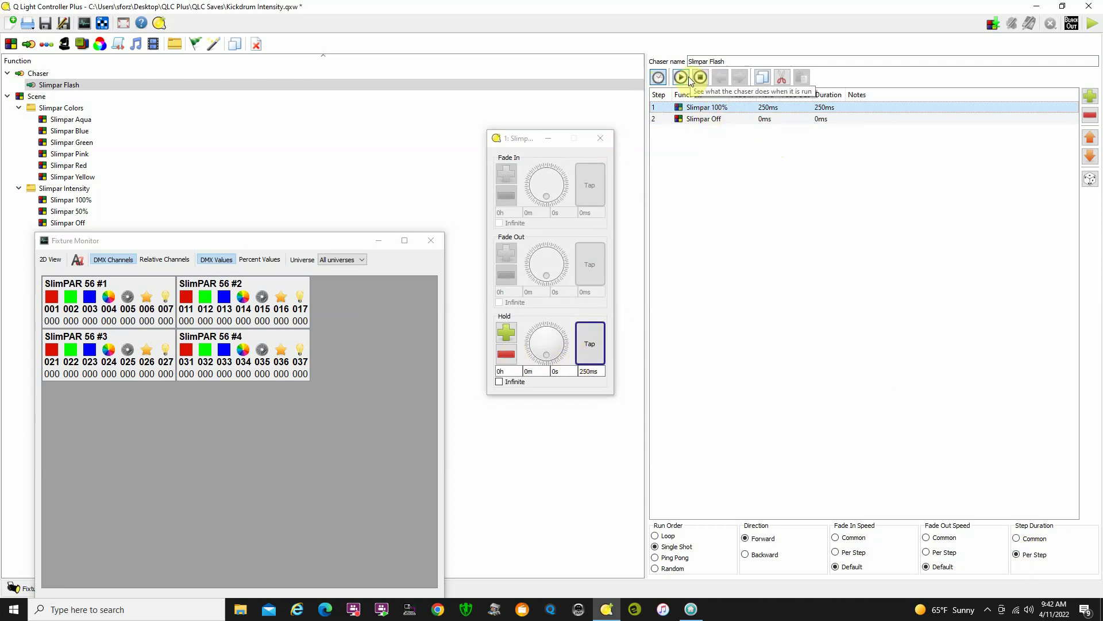
{"action": "left_click", "coordinate": [659, 79]}
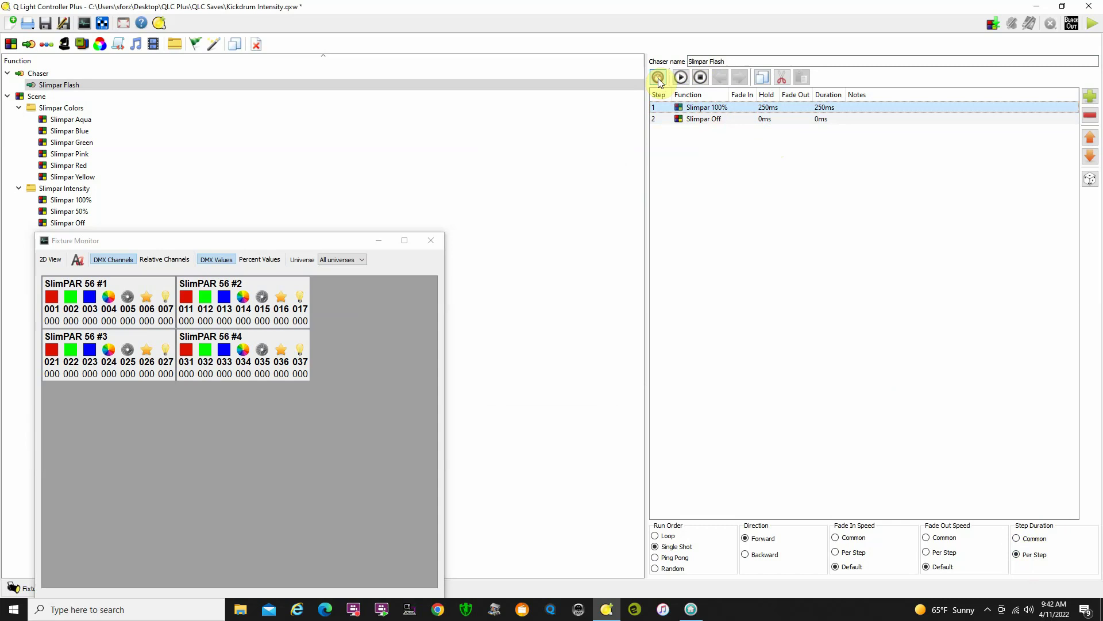
{"action": "left_click", "coordinate": [758, 120]}
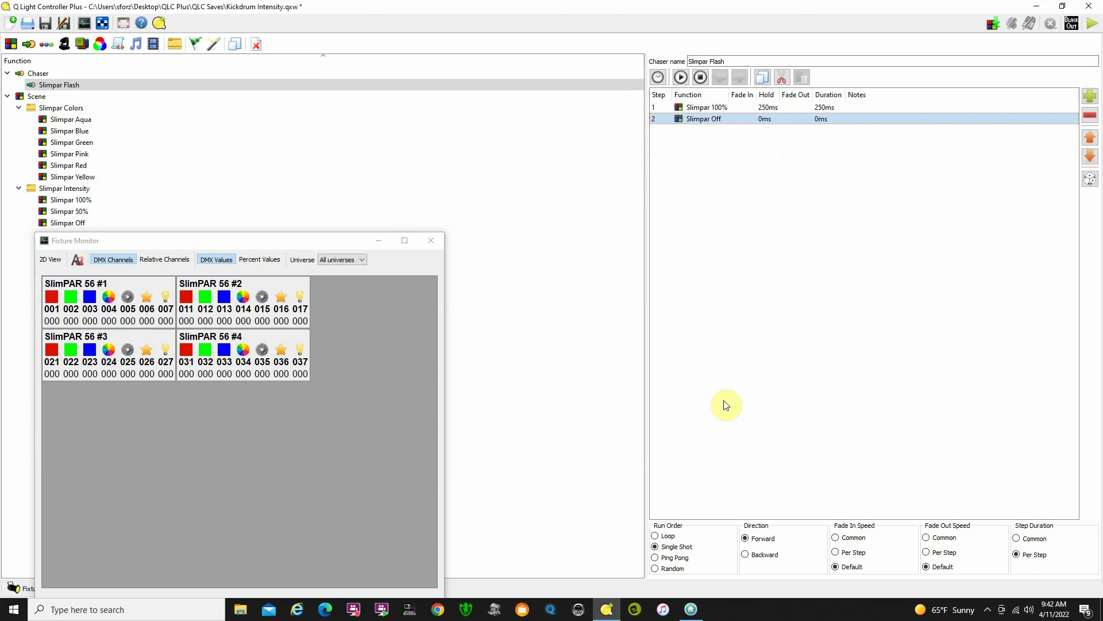
Preview the Slimpar Flash chaser from its Slimpar 100% step and leave the chaser editor
{"action": "left_click", "coordinate": [707, 108]}
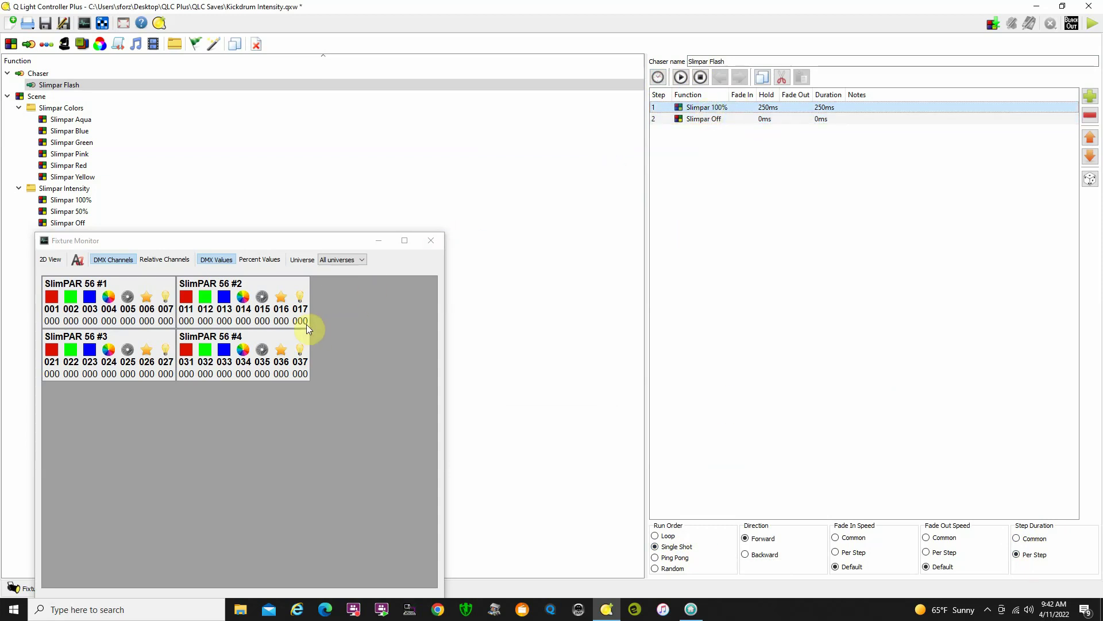
{"action": "left_click", "coordinate": [680, 78]}
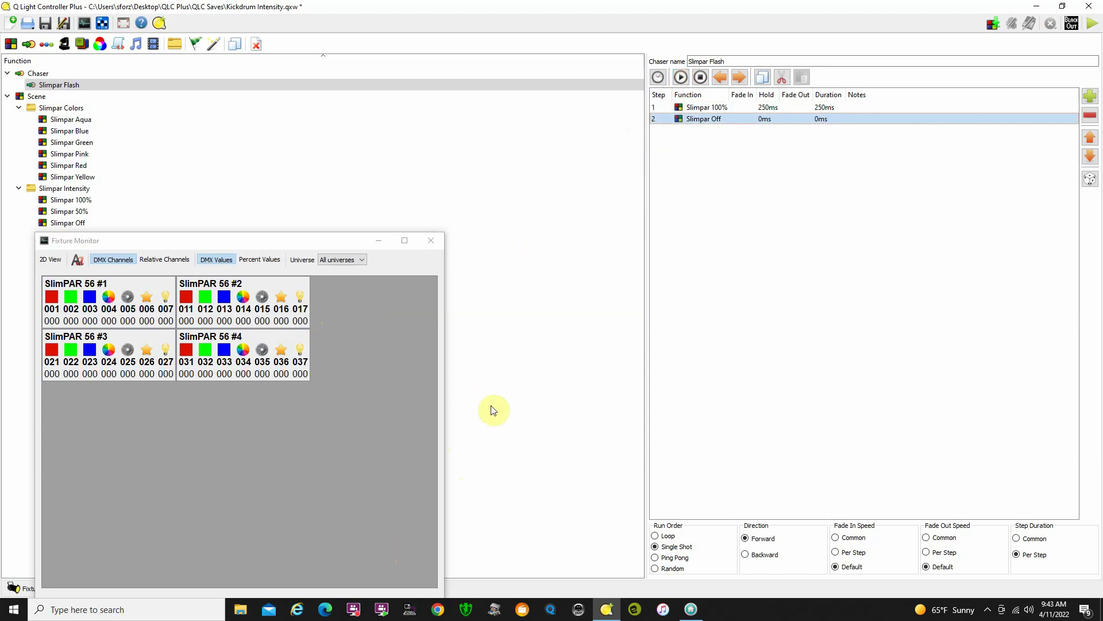
{"action": "left_click", "coordinate": [33, 96]}
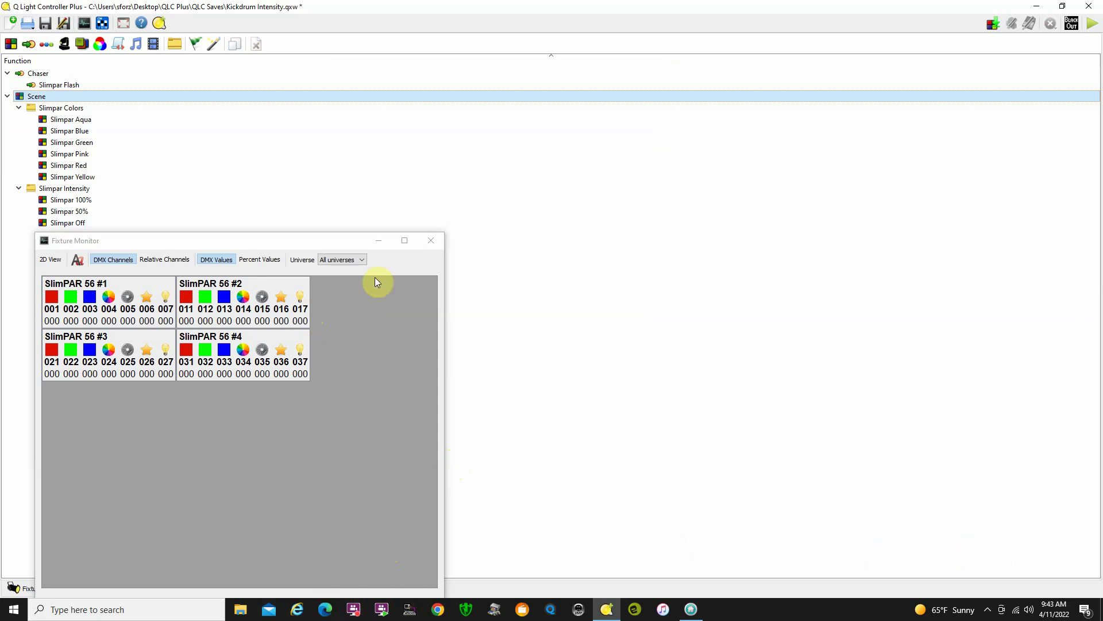
Reposition the Fixture Monitor, return to the virtual console in operate mode and activate the Slimpar Pink scene
{"action": "left_click", "coordinate": [335, 245]}
{"action": "left_click_drag", "start_coordinate": [335, 244], "coordinate": [423, 212]}
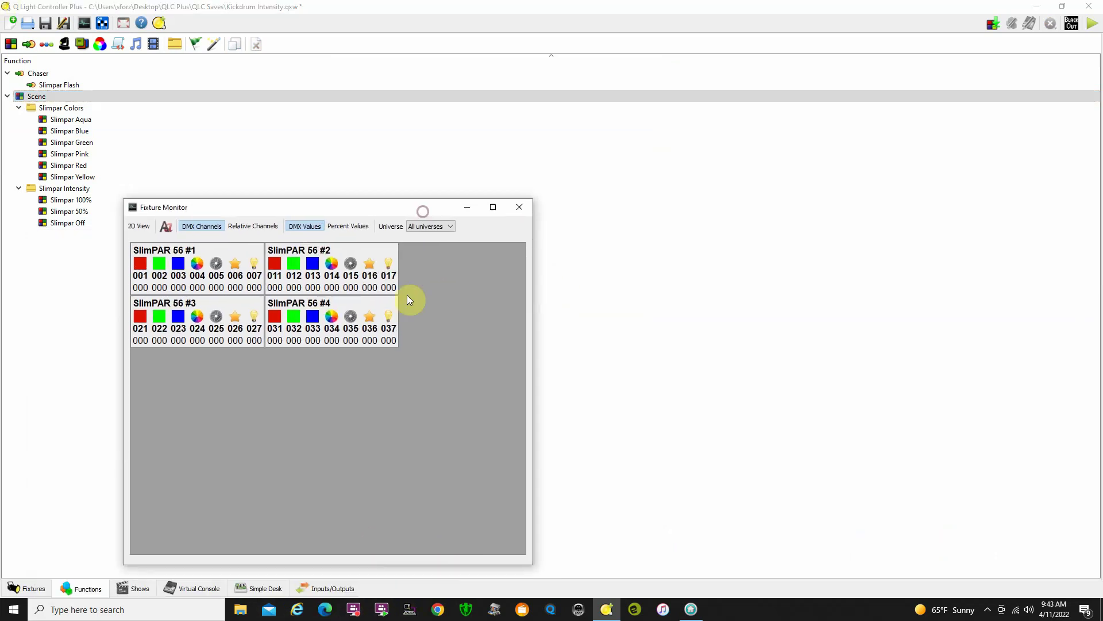
{"action": "left_click", "coordinate": [205, 590]}
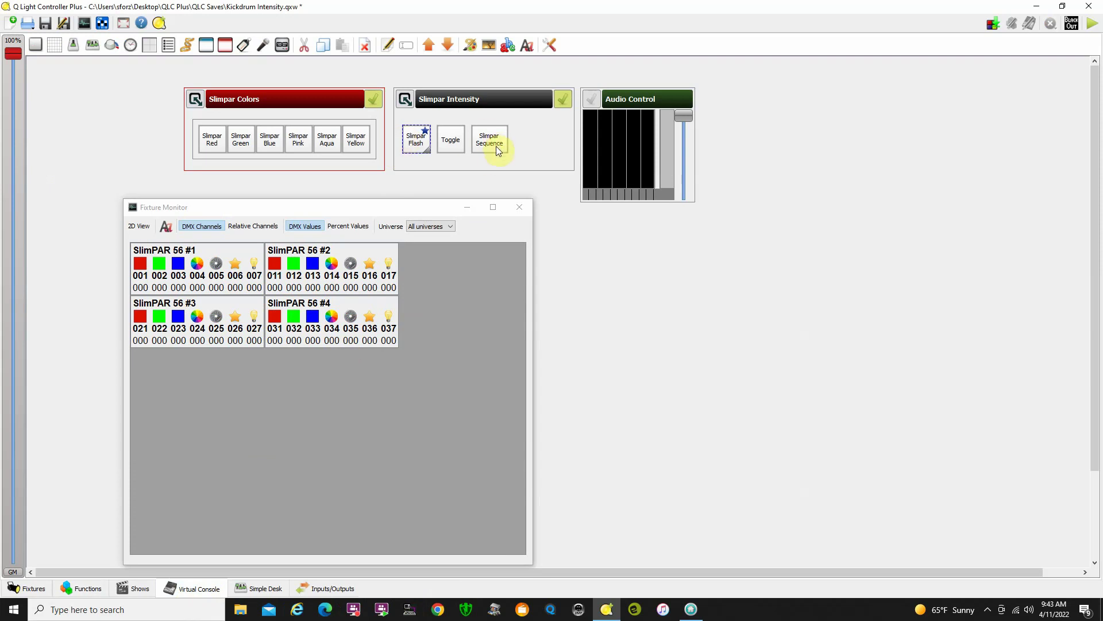
{"action": "left_click", "coordinate": [1089, 26]}
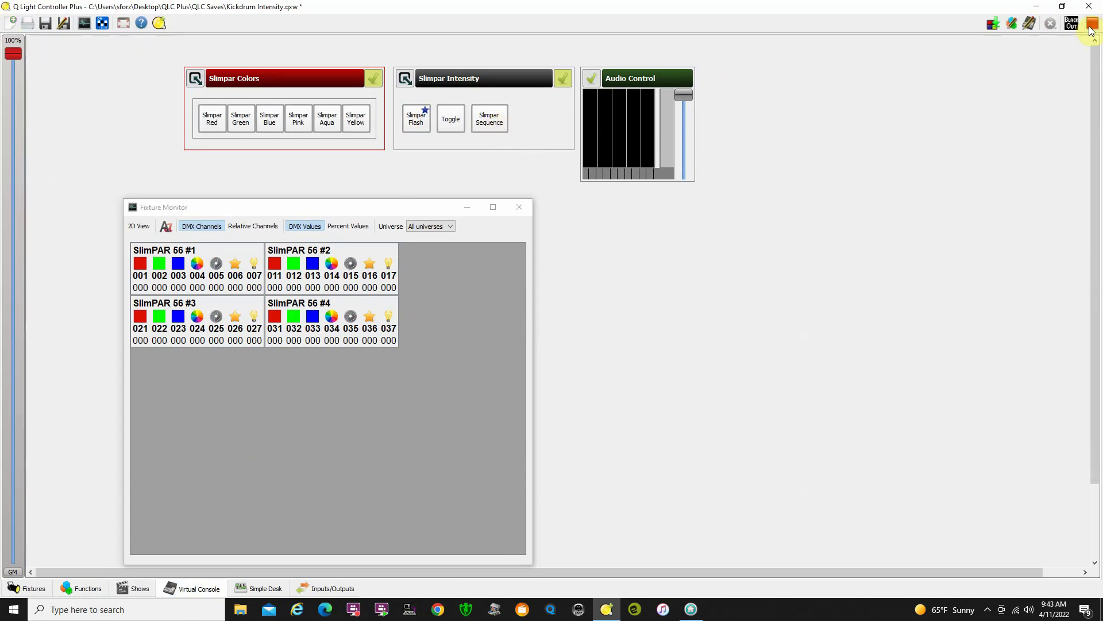
{"action": "left_click", "coordinate": [212, 121]}
{"action": "left_click", "coordinate": [302, 122]}
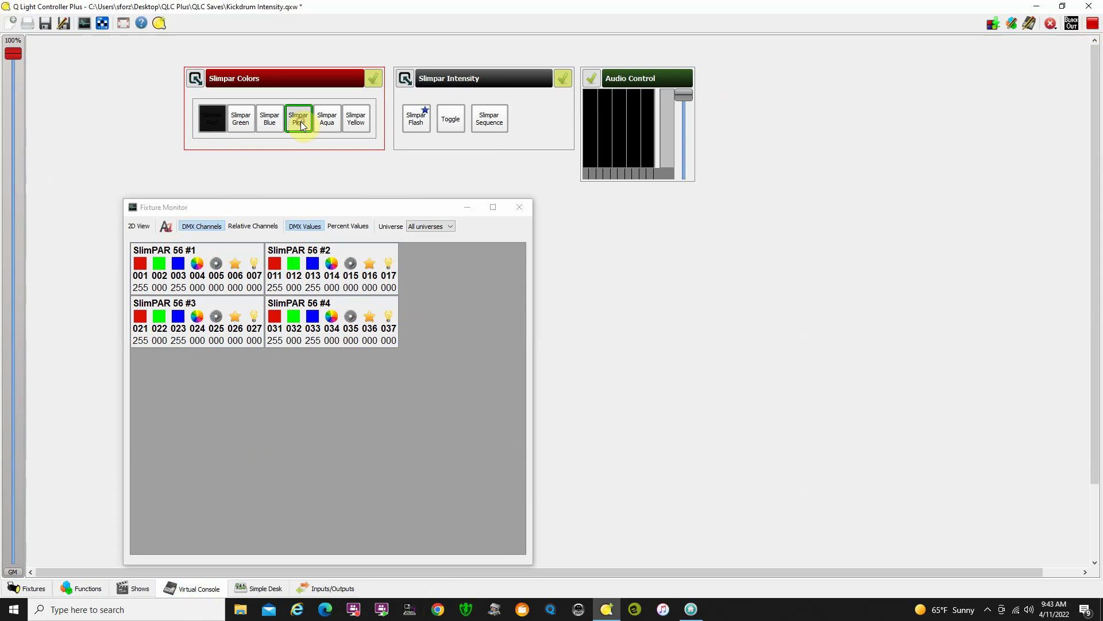
Trigger the Slimpar Sequence button repeatedly over Slimpar Pink to check the intensity channels, and switch Slimpar Pink off
{"action": "left_click", "coordinate": [495, 122]}
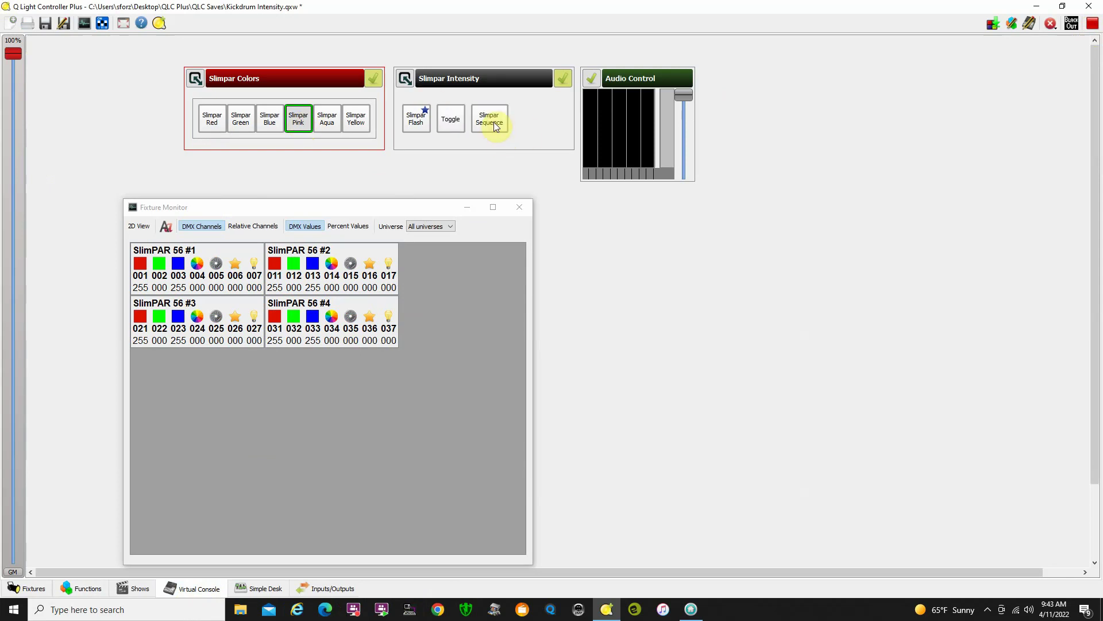
{"action": "left_click", "coordinate": [492, 123]}
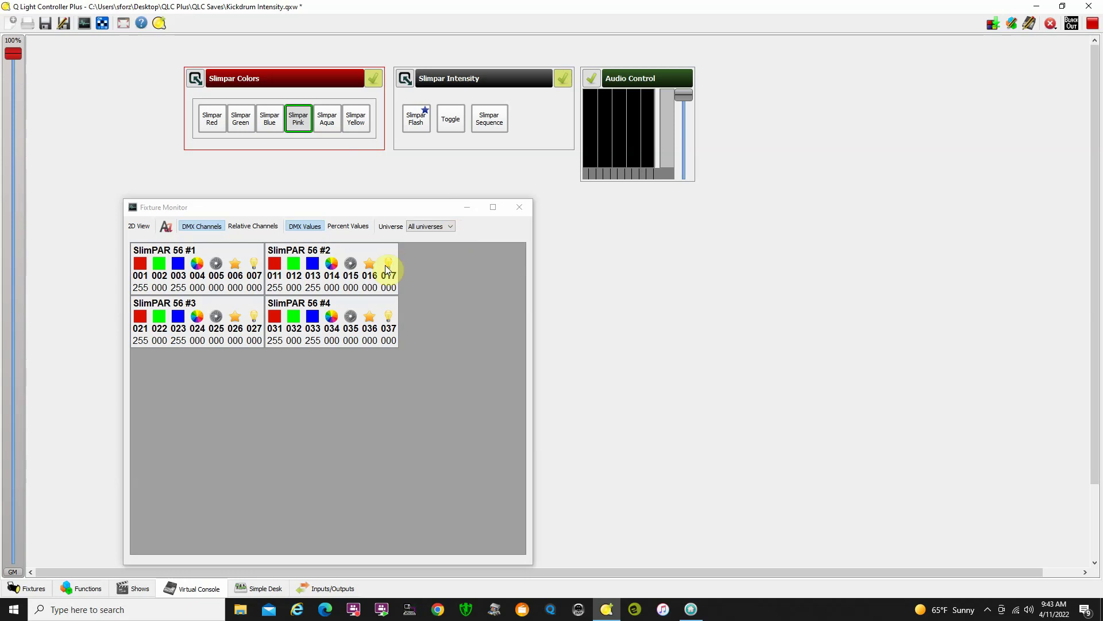
{"action": "left_click", "coordinate": [495, 122]}
{"action": "left_click", "coordinate": [491, 116]}
{"action": "left_click", "coordinate": [490, 120]}
{"action": "left_click", "coordinate": [298, 119]}
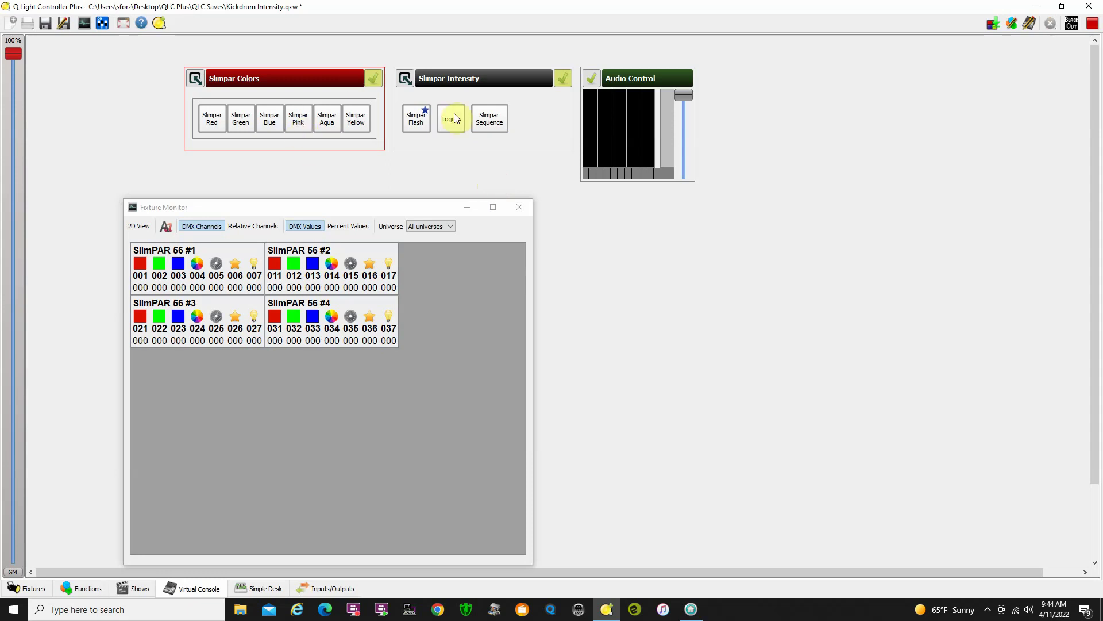
Return to design mode and review the properties of the Toggle and Slimpar Sequence buttons
{"action": "left_click", "coordinate": [1092, 23]}
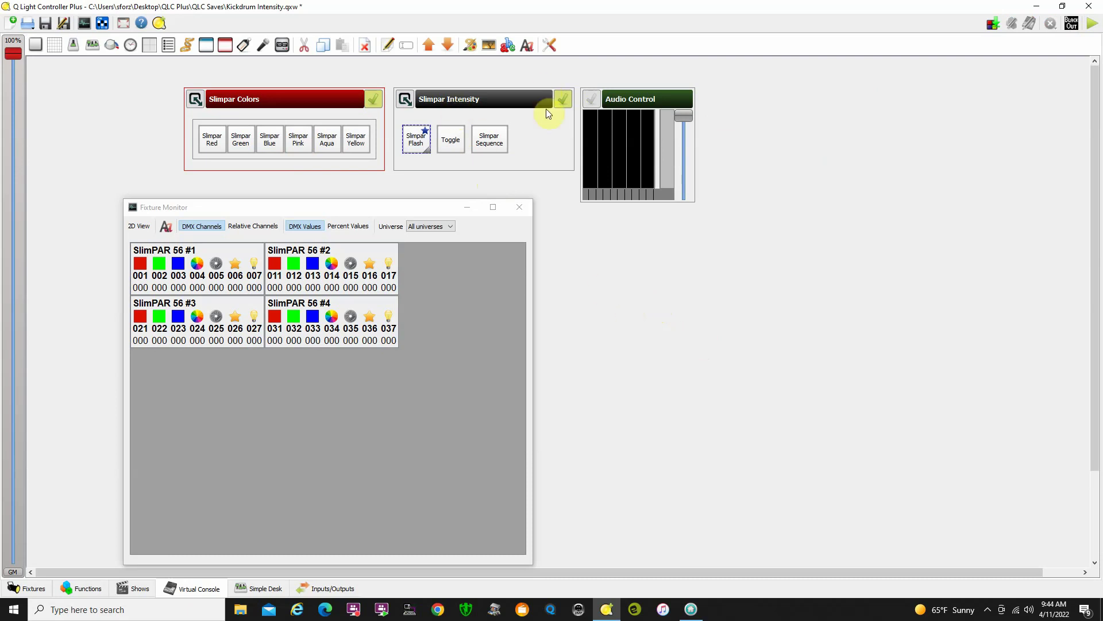
{"action": "double_click", "coordinate": [451, 148]}
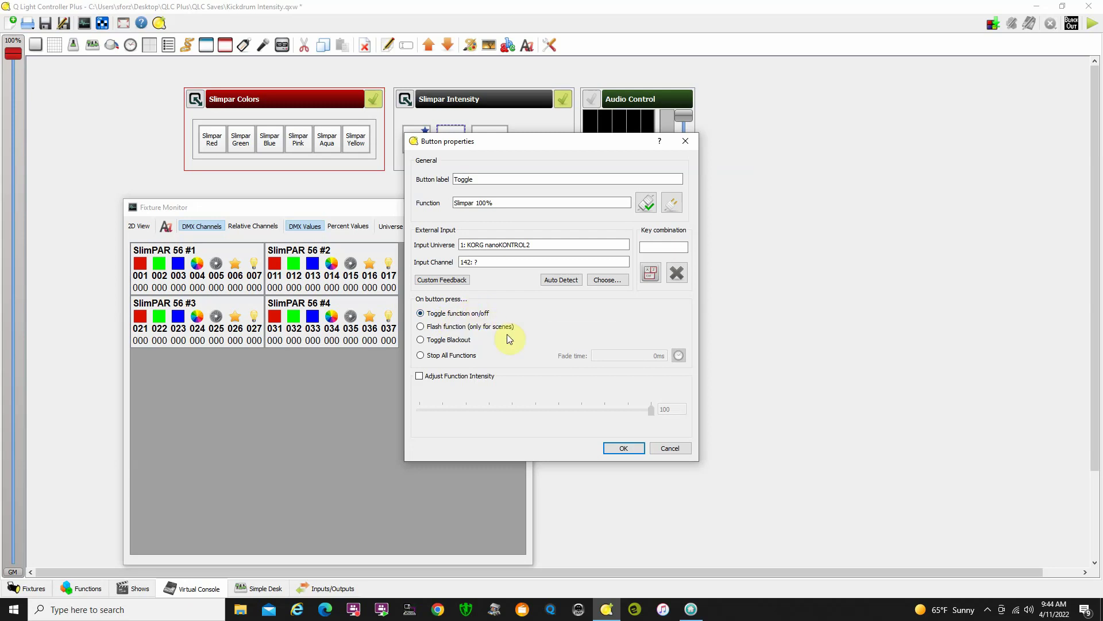
{"action": "left_click", "coordinate": [624, 447]}
{"action": "left_click", "coordinate": [488, 142]}
{"action": "double_click", "coordinate": [496, 149]}
{"action": "left_click", "coordinate": [626, 449]}
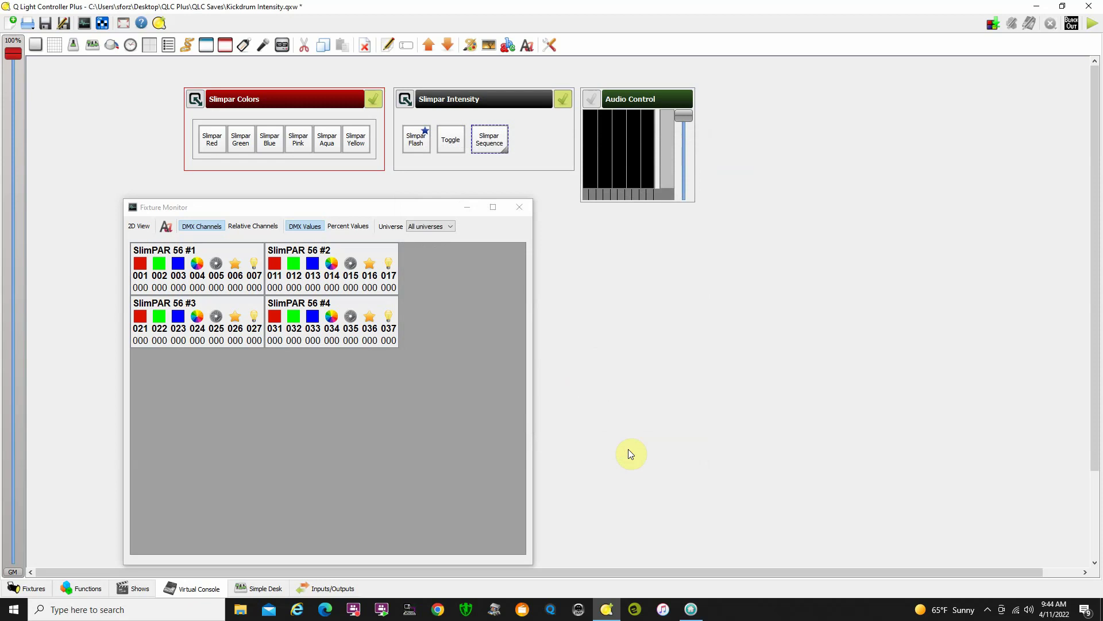
{"action": "double_click", "coordinate": [454, 147]}
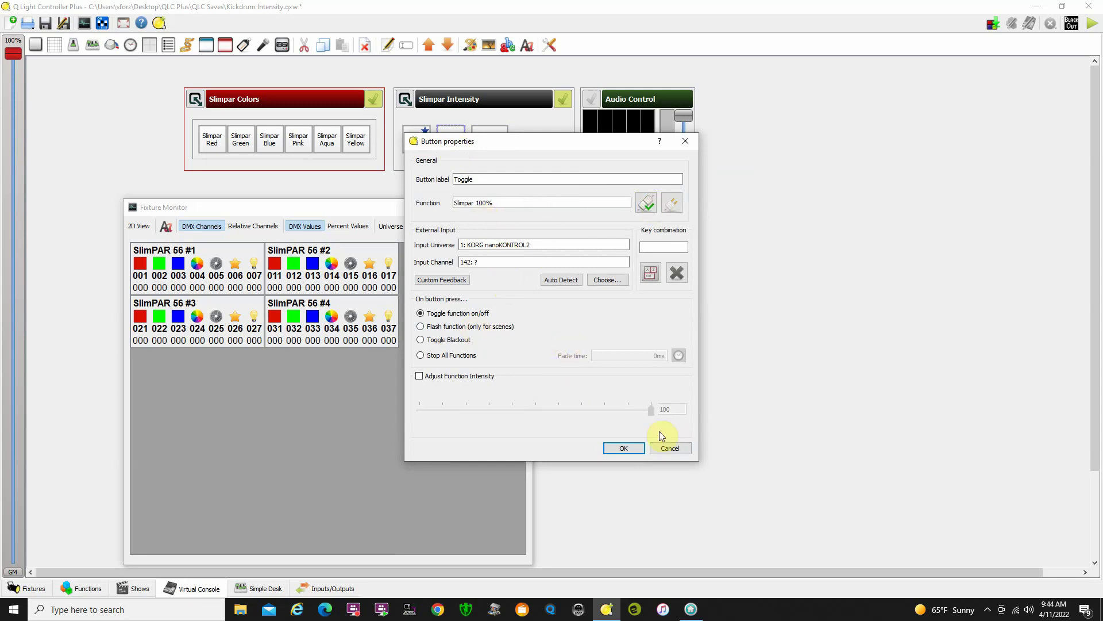
{"action": "left_click", "coordinate": [629, 449]}
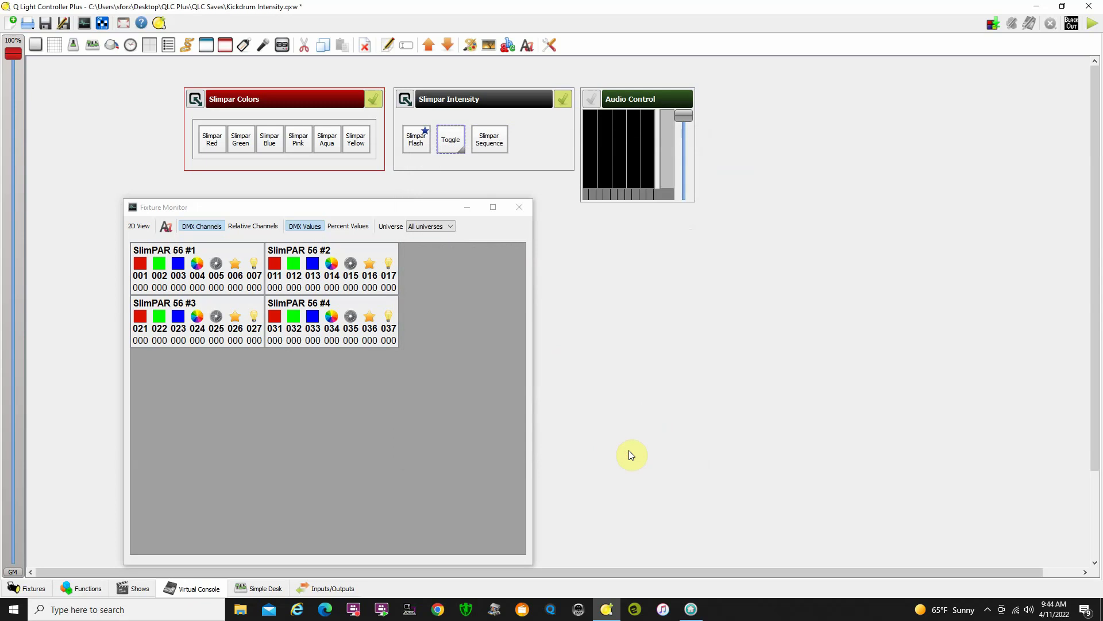
Test the Toggle button repeatedly in operate mode with Slimpar Pink active, and switch Slimpar Pink off
{"action": "left_click", "coordinate": [1091, 23]}
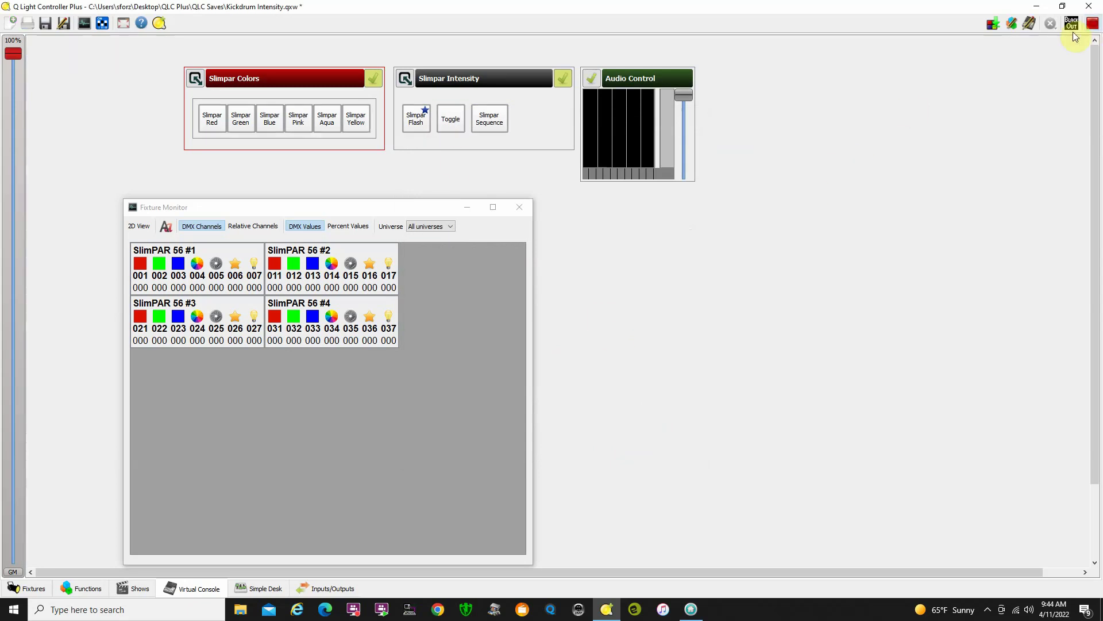
{"action": "left_click", "coordinate": [298, 124]}
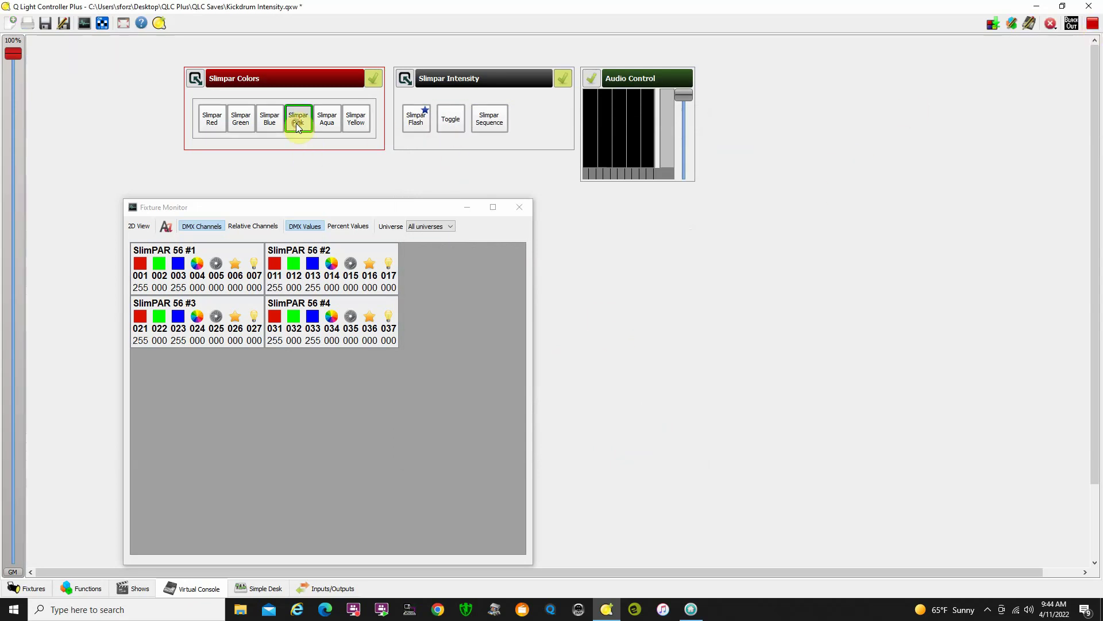
{"action": "left_click", "coordinate": [450, 126]}
{"action": "left_click", "coordinate": [451, 124]}
{"action": "left_click", "coordinate": [451, 124]}
{"action": "left_click", "coordinate": [453, 124]}
{"action": "left_click", "coordinate": [453, 124]}
{"action": "left_click", "coordinate": [453, 124]}
{"action": "left_click", "coordinate": [453, 124]}
{"action": "left_click", "coordinate": [452, 124]}
{"action": "left_click", "coordinate": [302, 127]}
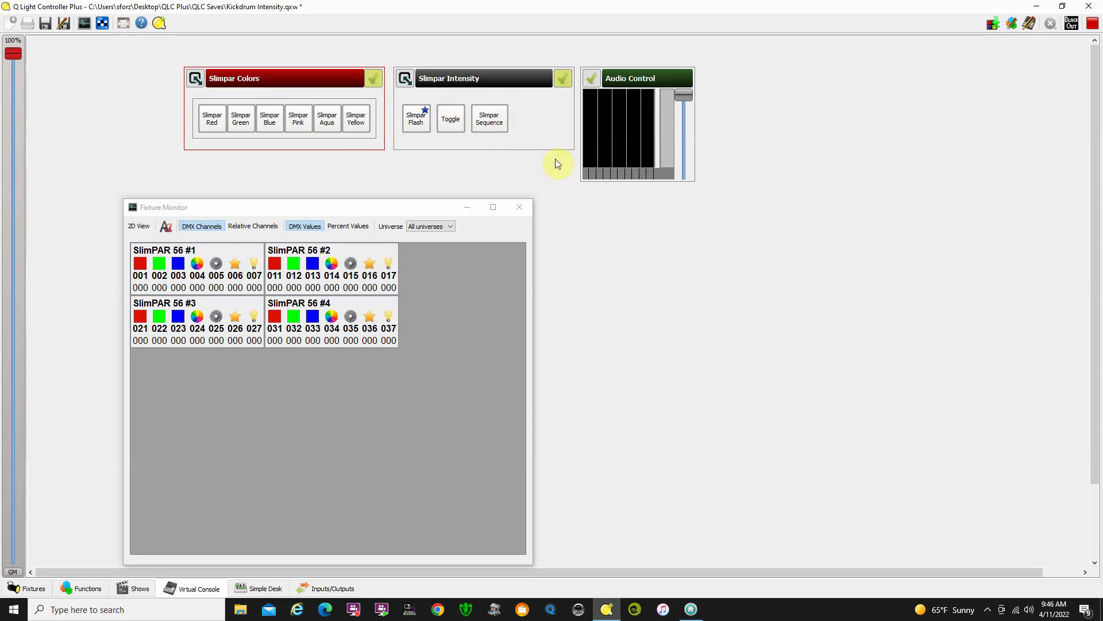
Return to design mode and view the MXL Mic Mate picture in Nero MediaHome Viewer
{"action": "left_click", "coordinate": [1092, 23]}
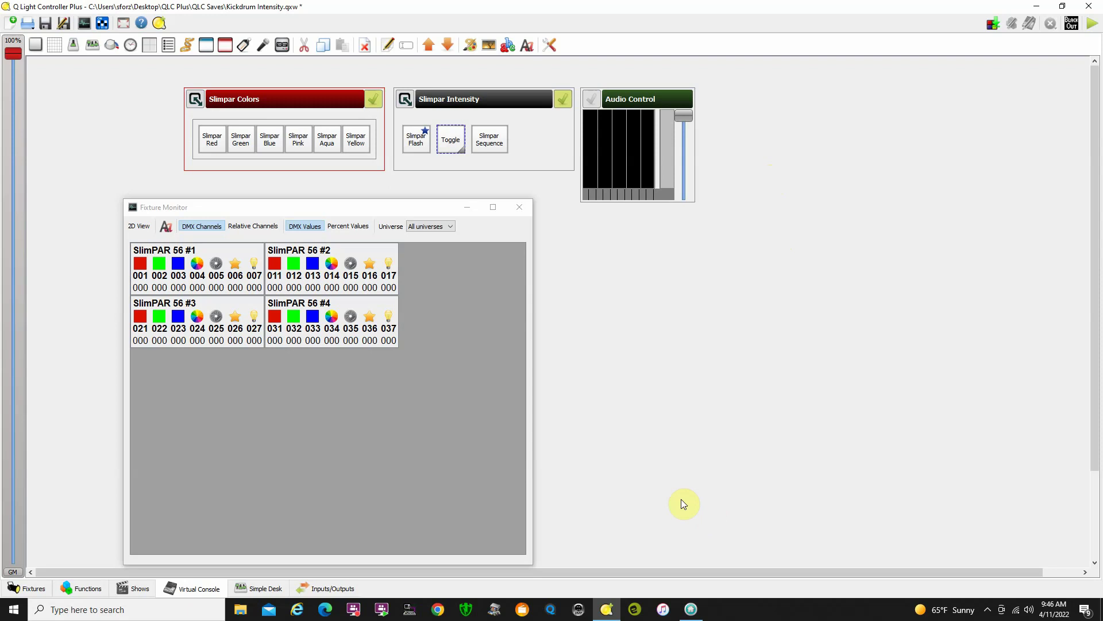
{"action": "left_click", "coordinate": [690, 609]}
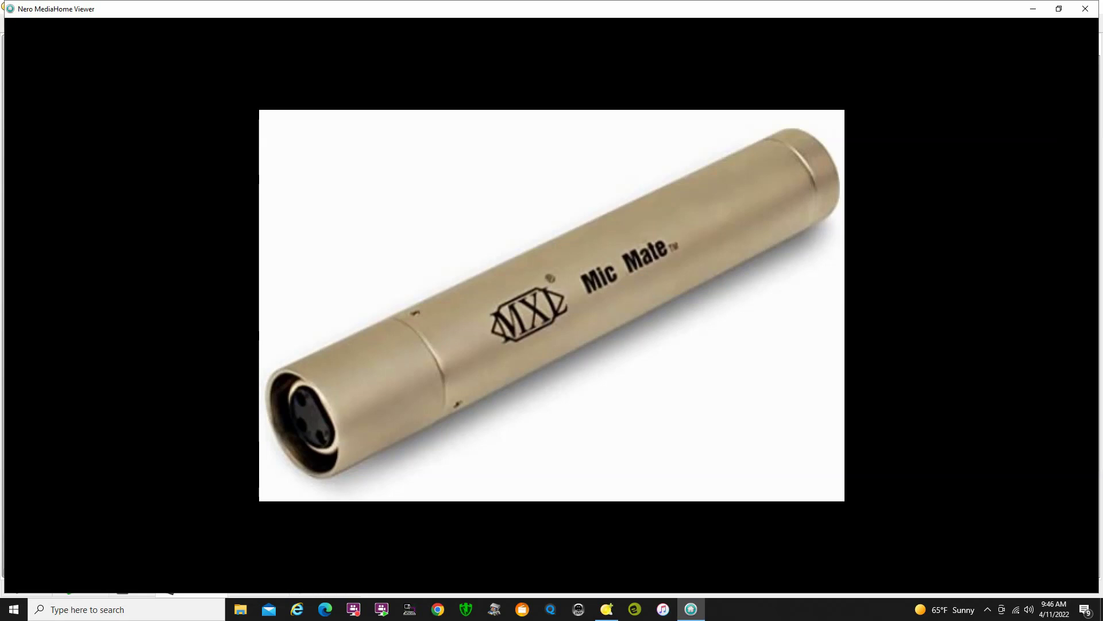
{"action": "mouse_move", "coordinate": [625, 431]}
{"action": "mouse_move", "coordinate": [530, 344]}
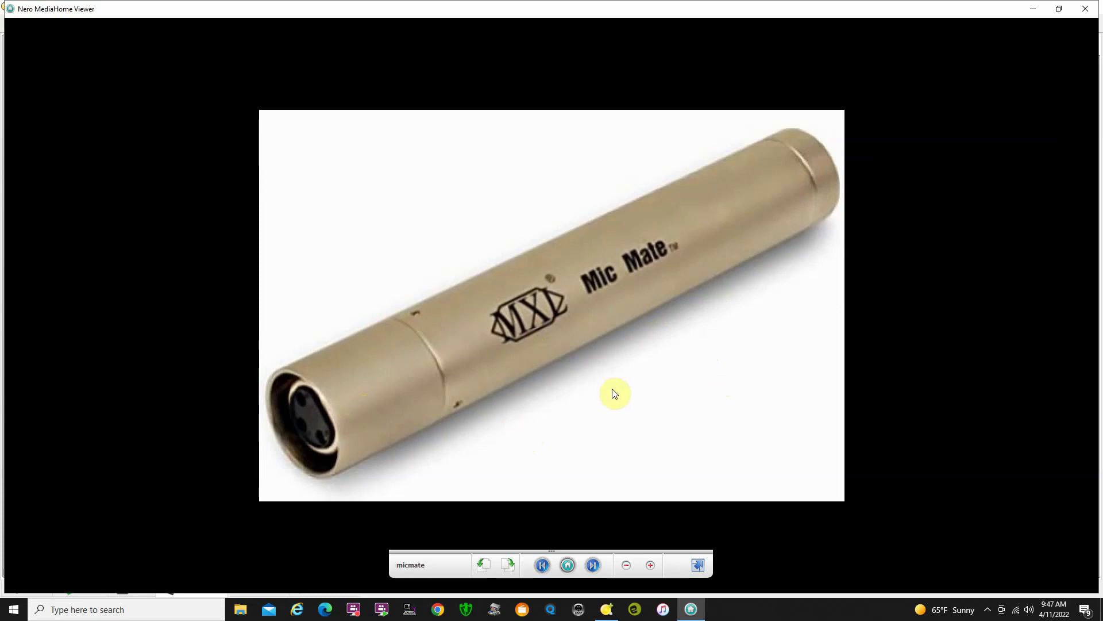
Back in Q Light Controller Plus, close the Fixture Monitor and start the level monitor for the USB Audio CODEC microphone input
{"action": "left_click", "coordinate": [605, 612]}
{"action": "left_click", "coordinate": [331, 592]}
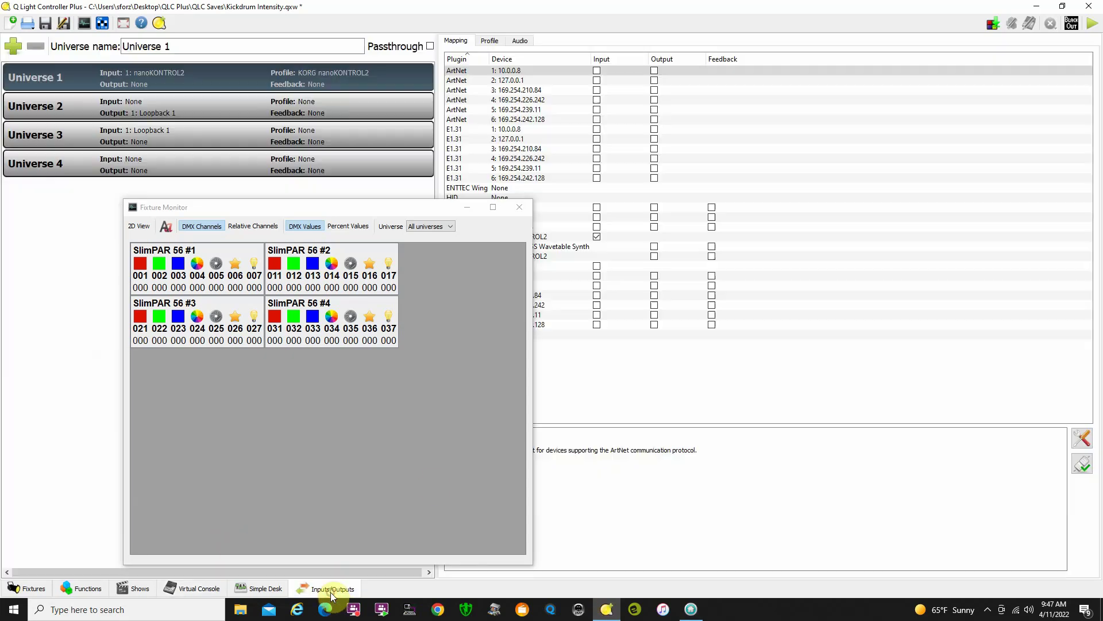
{"action": "left_click", "coordinate": [518, 207]}
{"action": "left_click", "coordinate": [520, 41]}
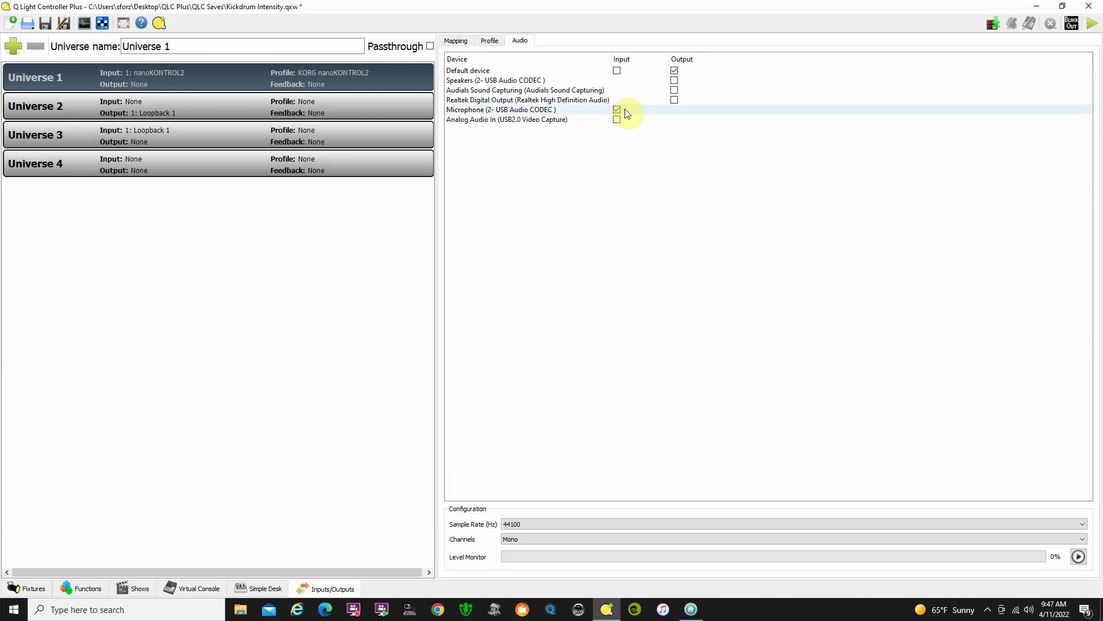
{"action": "left_click", "coordinate": [1078, 557]}
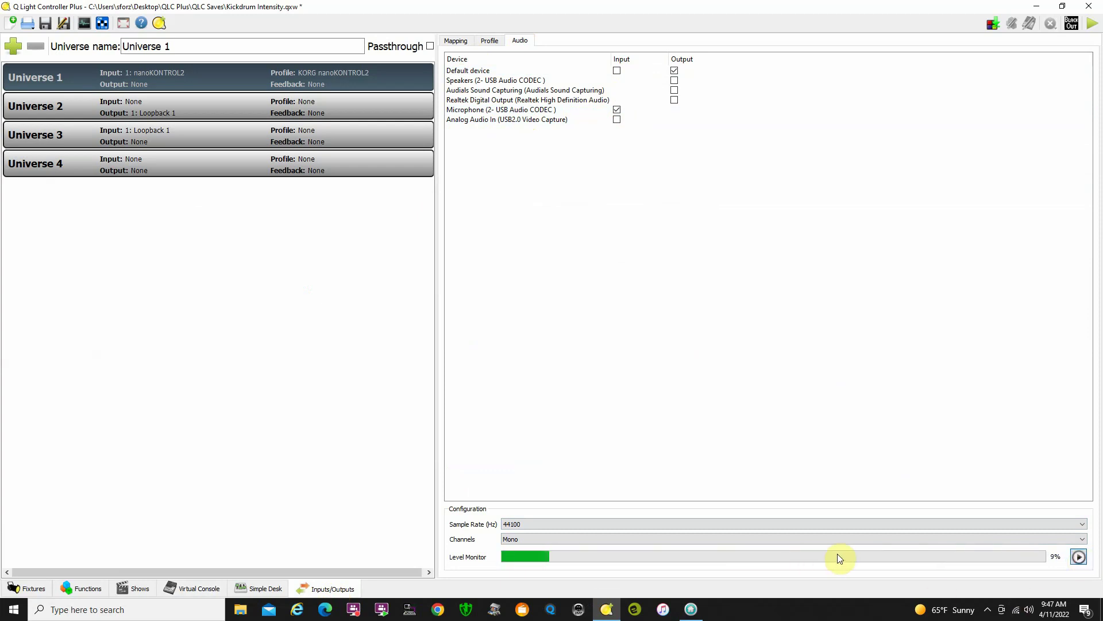
Stop the microphone level monitor and open the Audio Control widget's trigger configuration in the virtual console
{"action": "left_click", "coordinate": [1079, 558]}
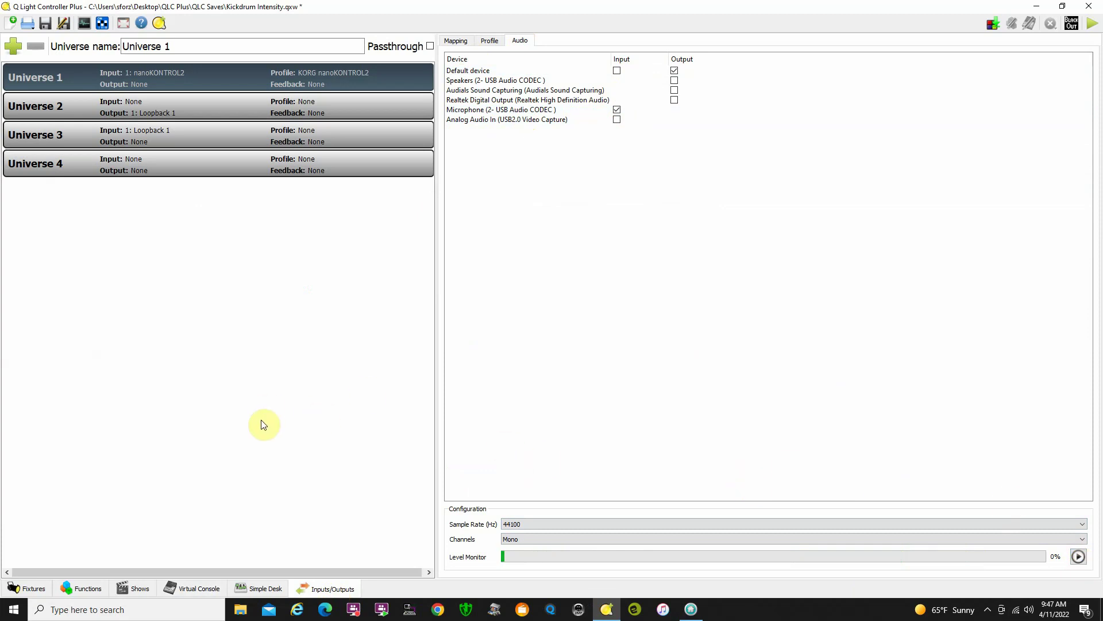
{"action": "left_click", "coordinate": [201, 589]}
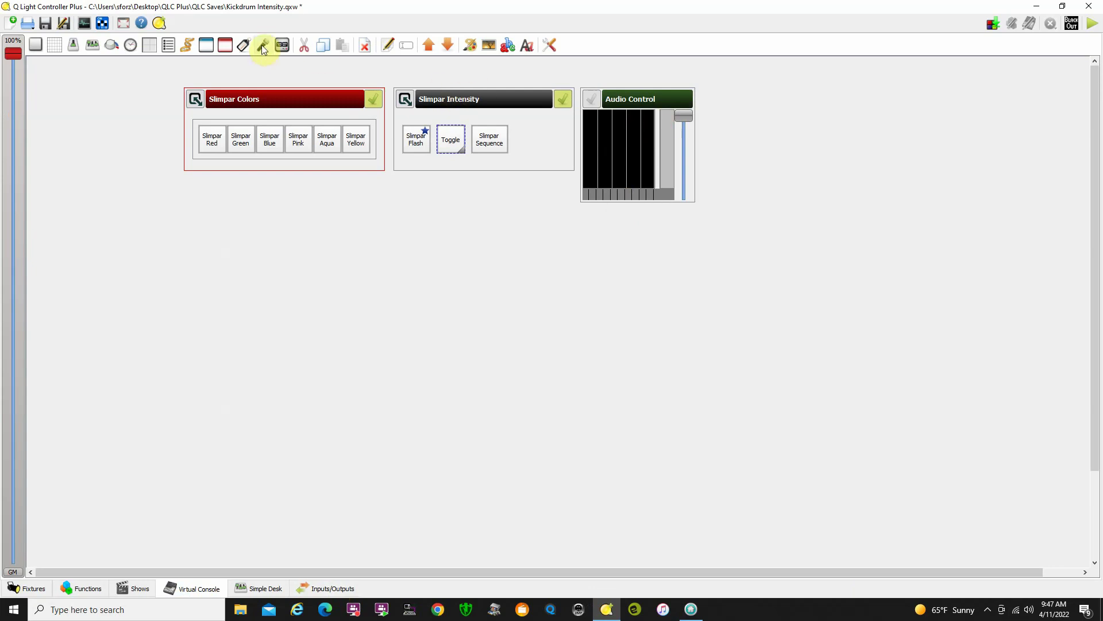
{"action": "double_click", "coordinate": [646, 101]}
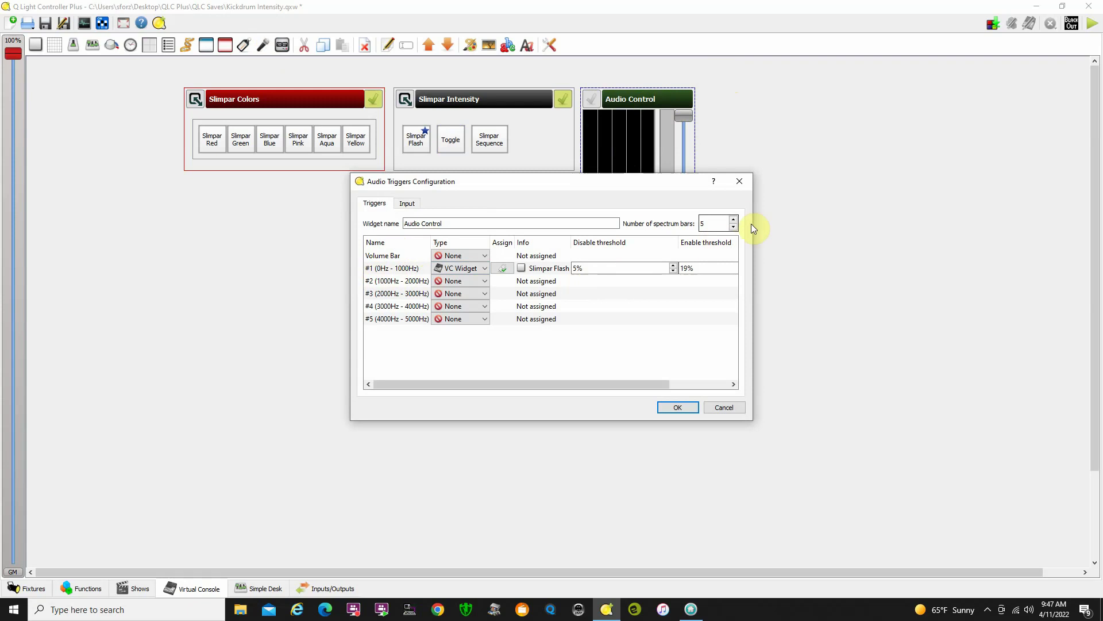
Try 8 spectrum bars for the Audio Control widget and set the number back to 5
{"action": "left_click", "coordinate": [734, 220]}
{"action": "left_click", "coordinate": [734, 220]}
{"action": "left_click", "coordinate": [734, 220]}
{"action": "left_click", "coordinate": [733, 228]}
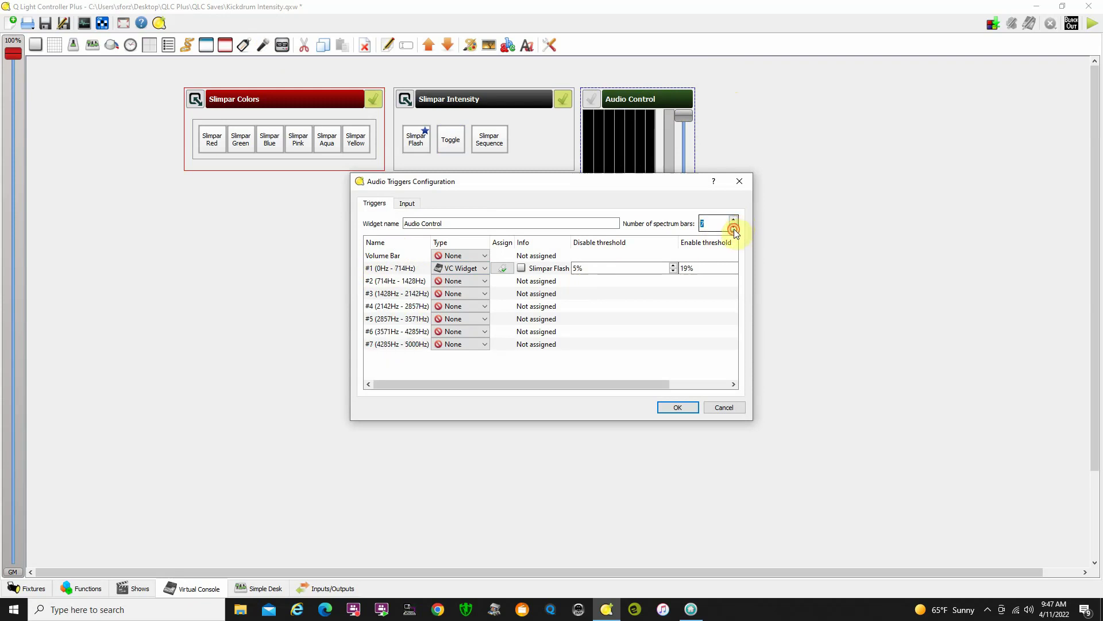
{"action": "left_click", "coordinate": [734, 228]}
{"action": "left_click", "coordinate": [734, 228]}
{"action": "scroll", "coordinate": [733, 229], "scroll_direction": "up", "scroll_amount": 4}
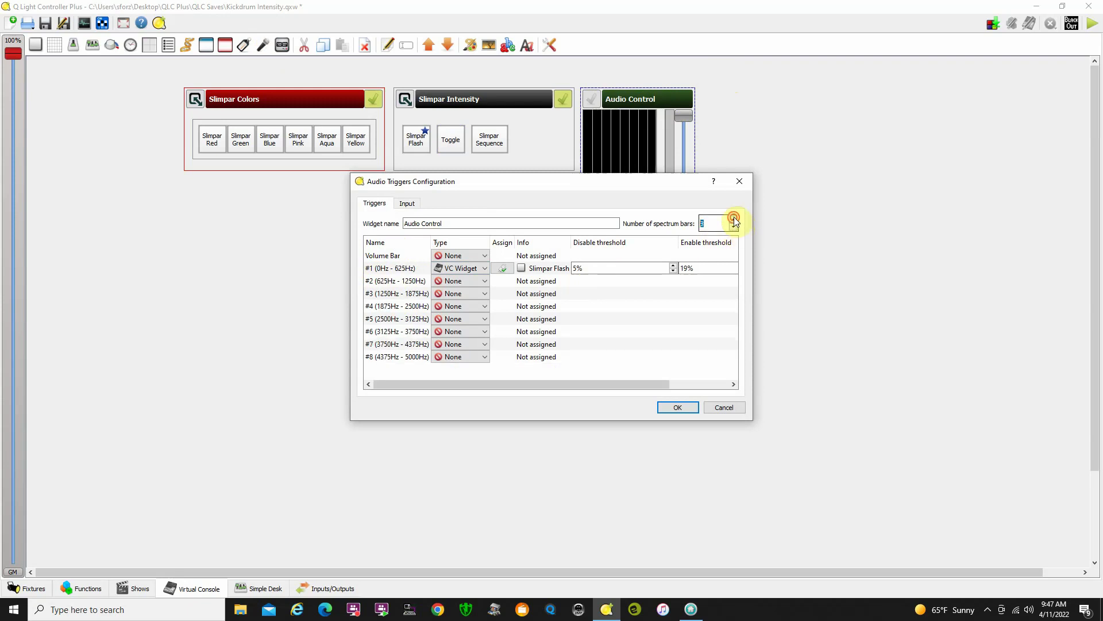
{"action": "scroll", "coordinate": [734, 228], "scroll_direction": "down", "scroll_amount": 4}
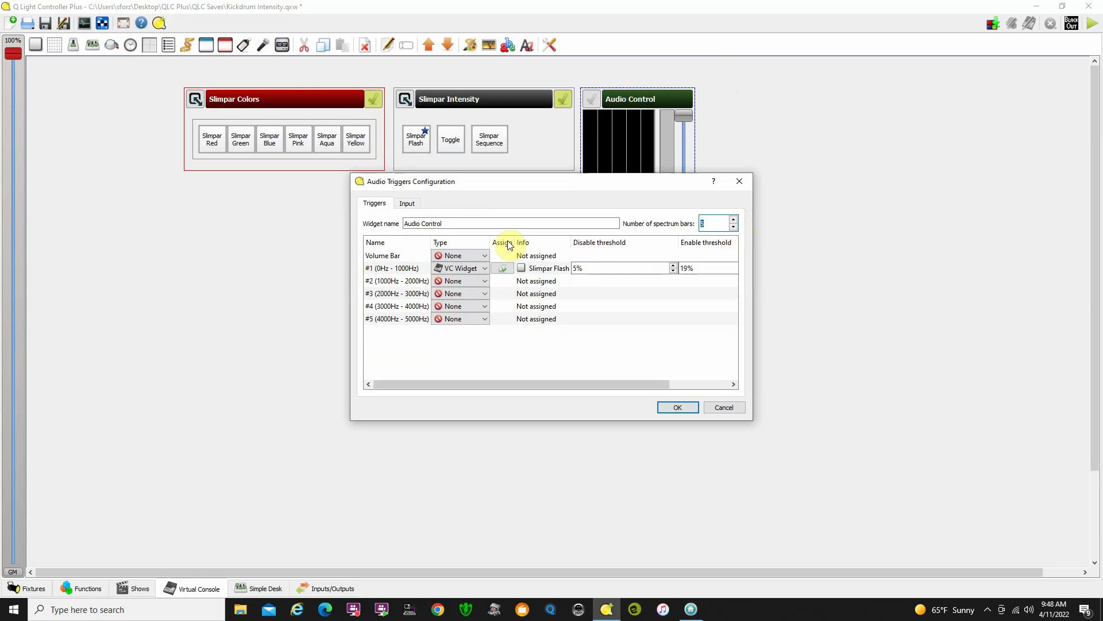
Assign the Slimpar Flash button to the 0Hz - 1000Hz spectrum bar and accept the audio trigger configuration
{"action": "left_click", "coordinate": [505, 268]}
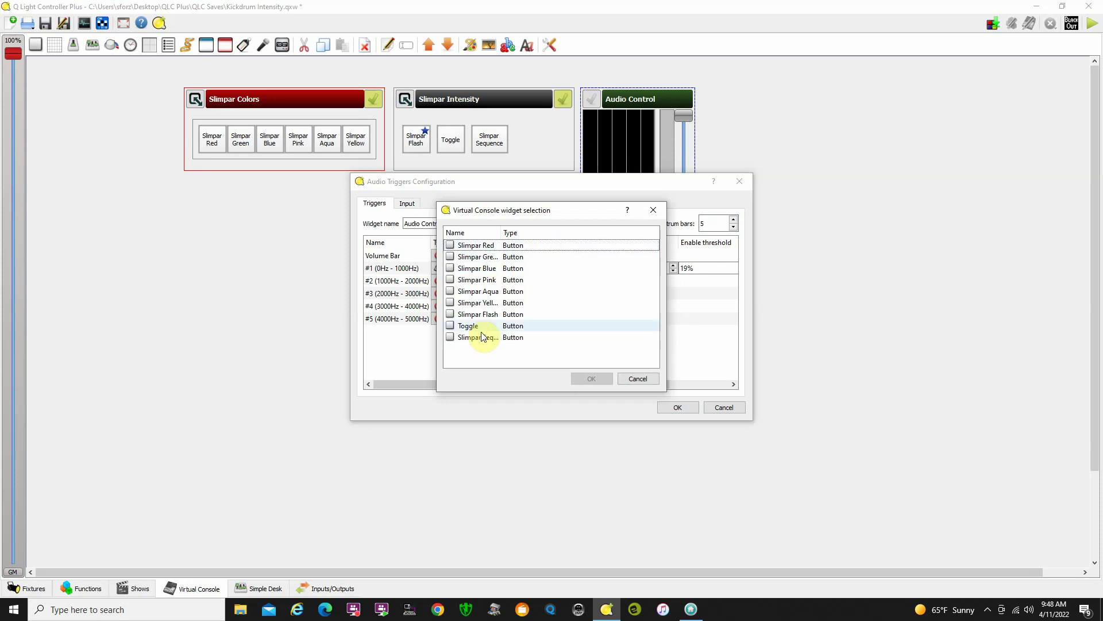
{"action": "left_click", "coordinate": [490, 315]}
{"action": "left_click", "coordinate": [592, 378]}
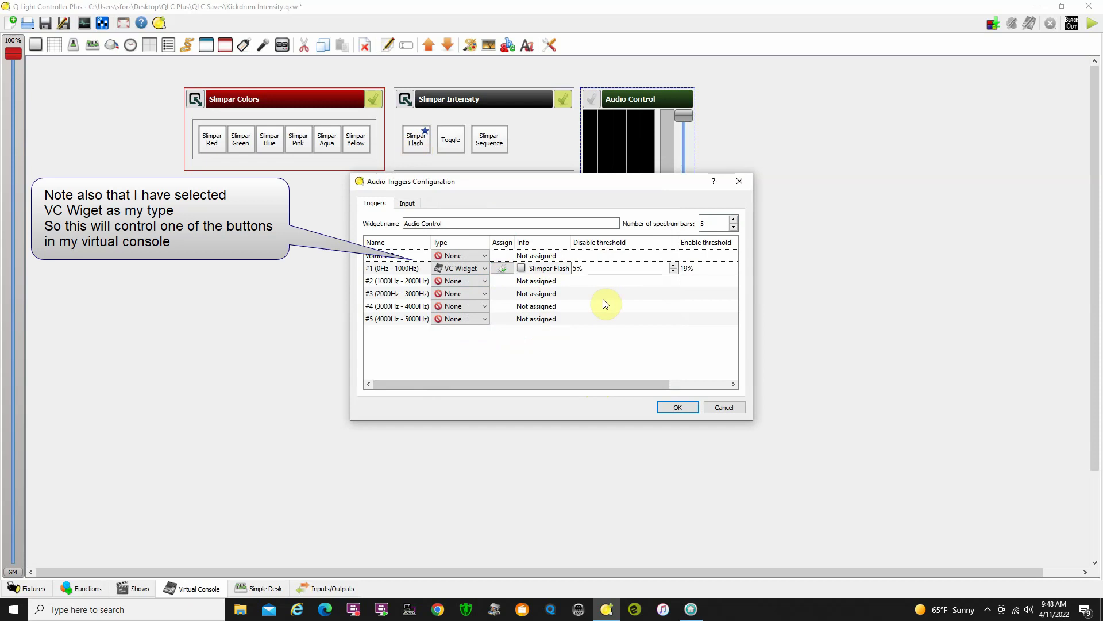
{"action": "left_click", "coordinate": [703, 269]}
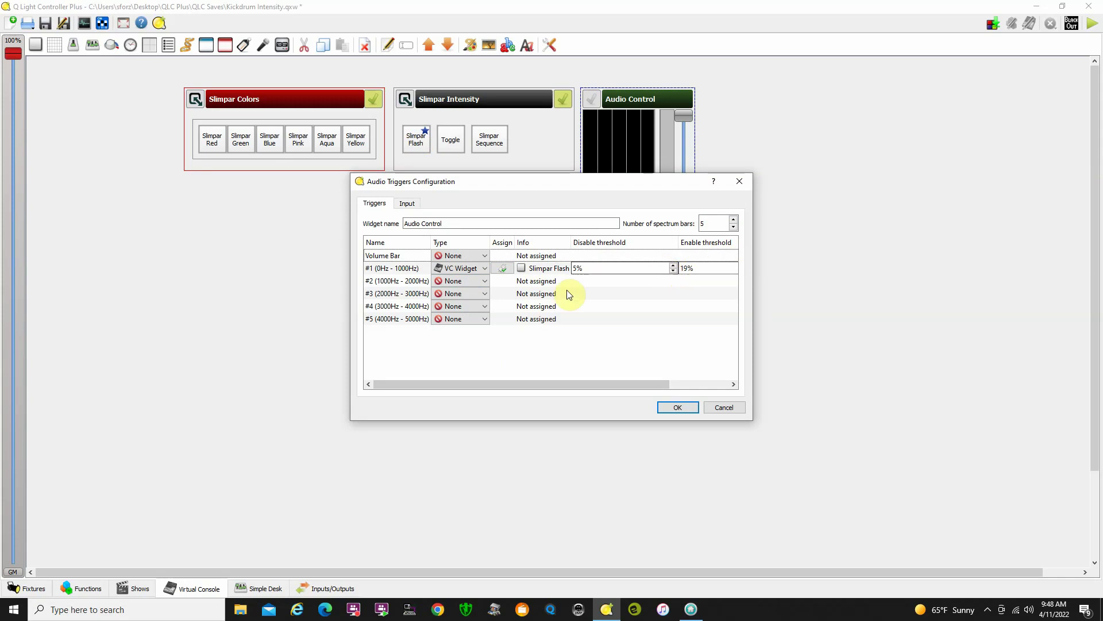
{"action": "left_click", "coordinate": [680, 413]}
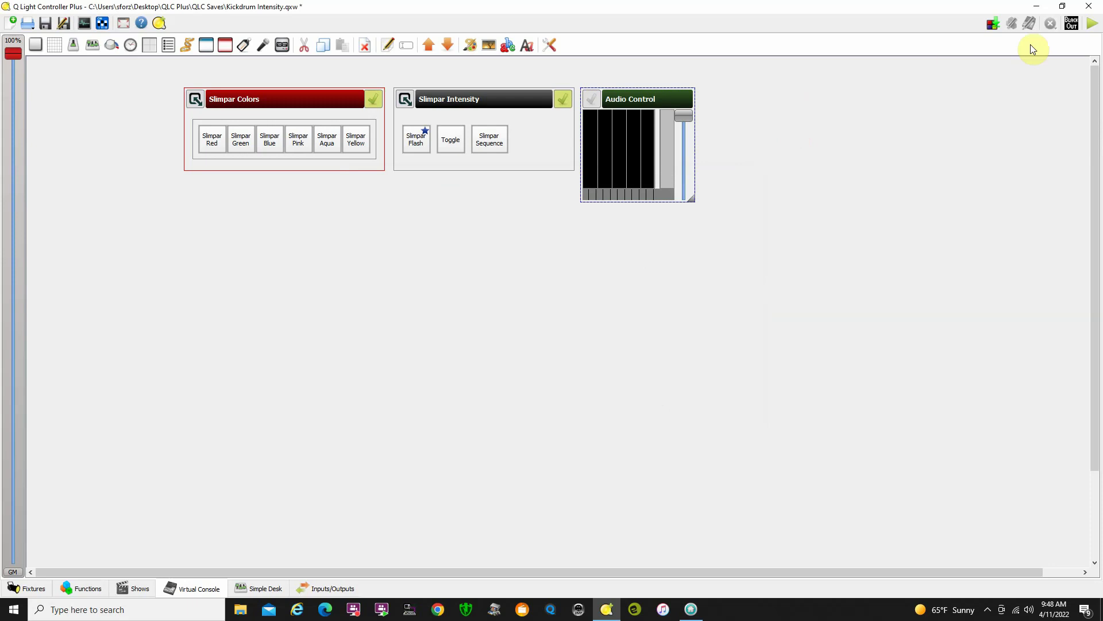
Switch to operate mode with the Fixture Monitor open and enable the Audio Control widget
{"action": "left_click", "coordinate": [1091, 23]}
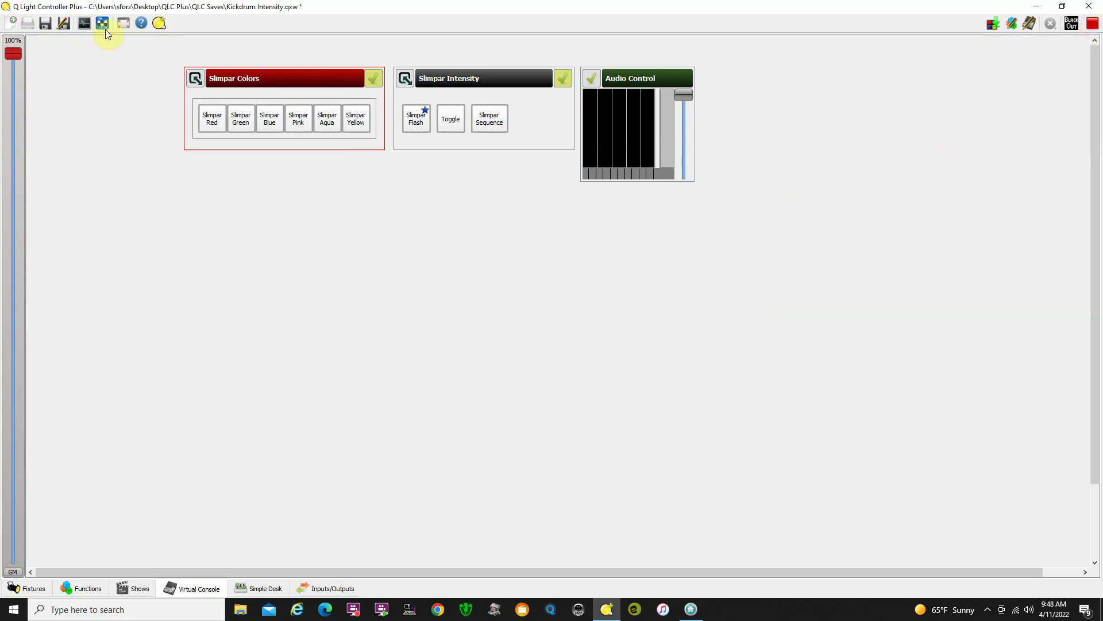
{"action": "left_click", "coordinate": [83, 29]}
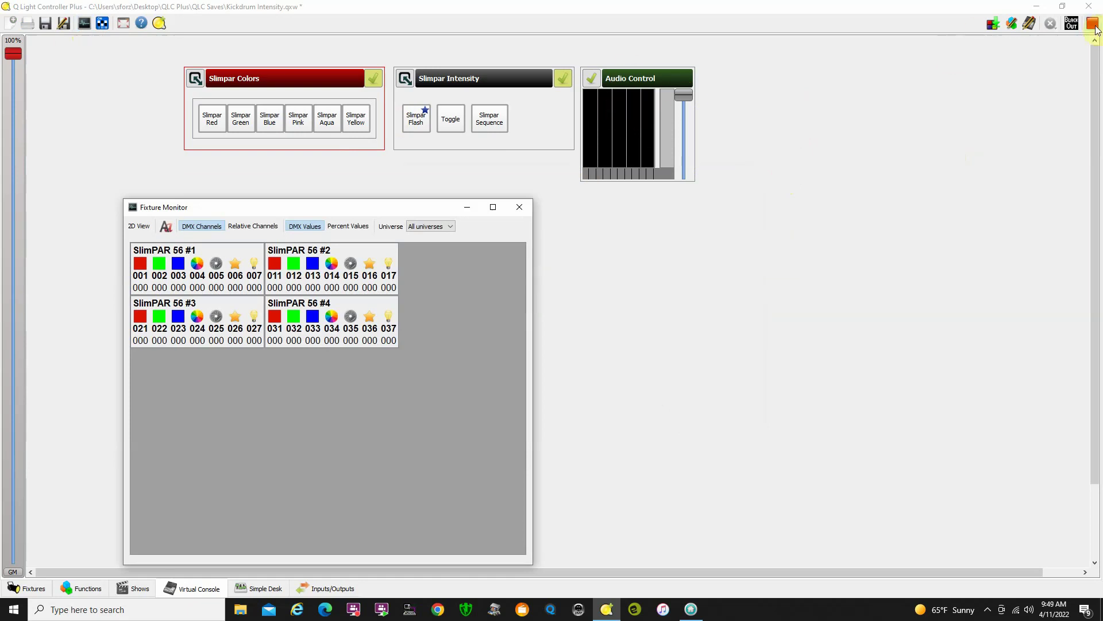
{"action": "left_click", "coordinate": [594, 86]}
{"action": "left_click", "coordinate": [598, 81]}
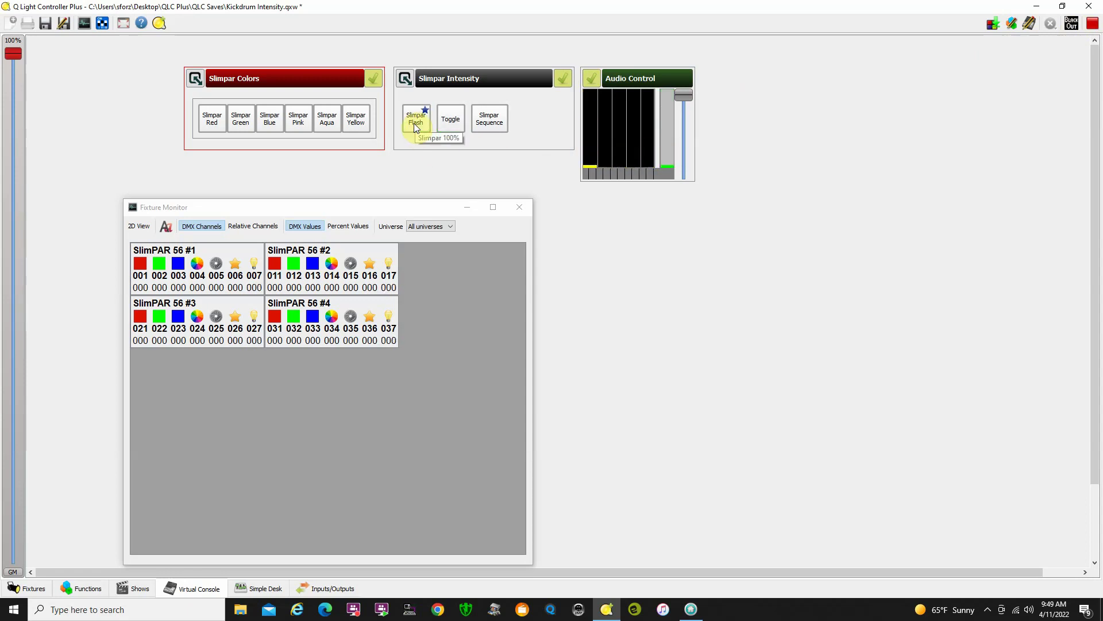
Test the audio trigger with Slimpar Pink active, and switch off Audio Control and Slimpar Flash
{"action": "left_click", "coordinate": [298, 120]}
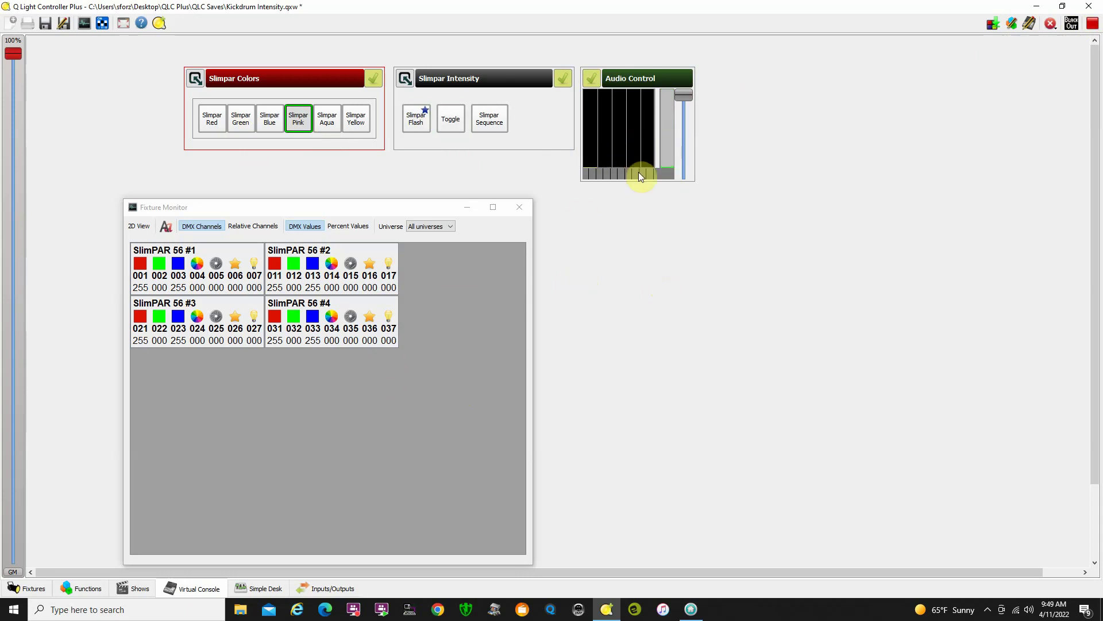
{"action": "left_click", "coordinate": [595, 79]}
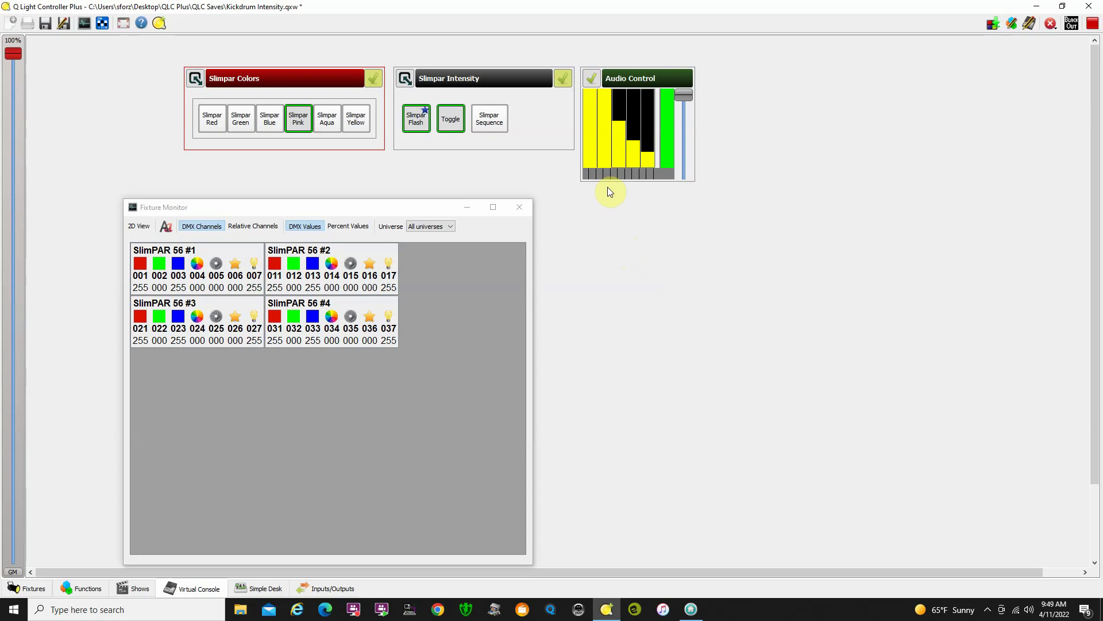
{"action": "left_click", "coordinate": [417, 124]}
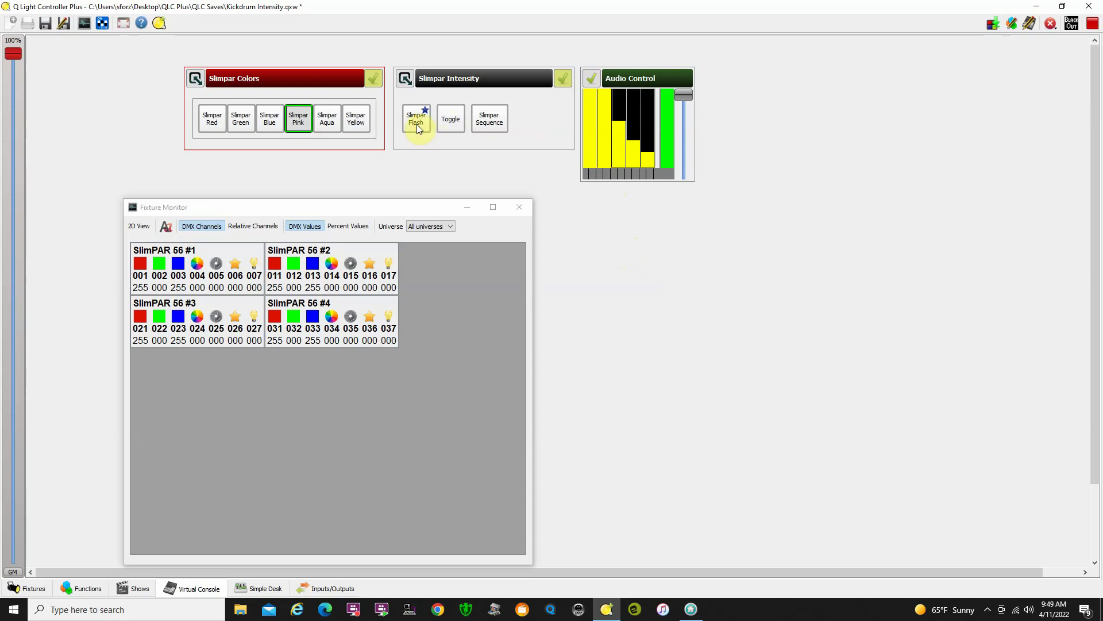